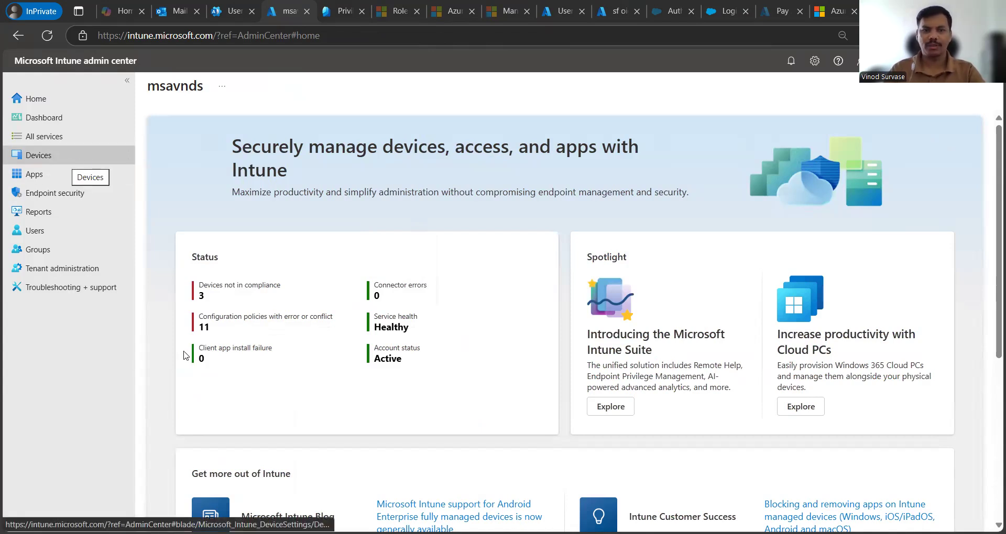
Start a new device configuration policy for Windows 10 and later with the Settings catalog profile type.
click(207, 409)
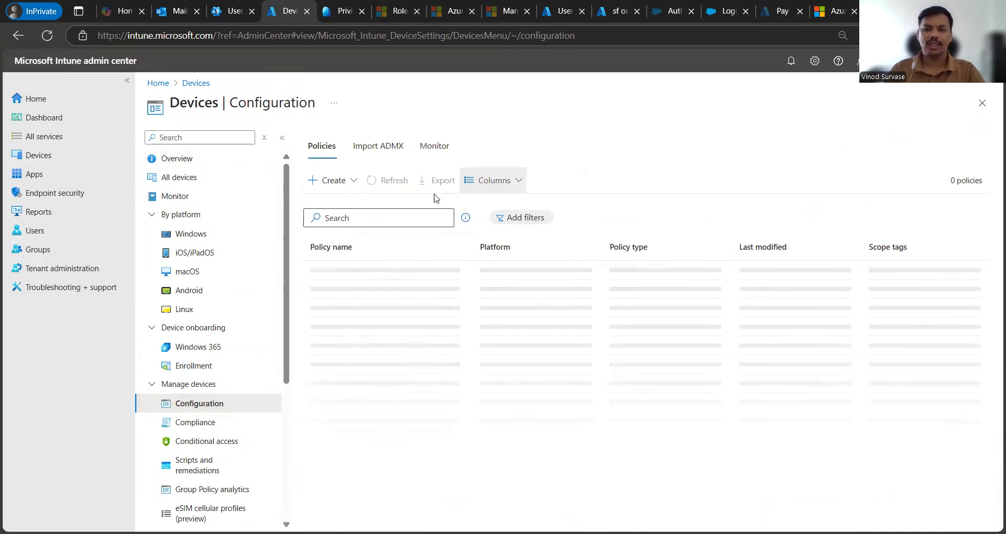
click(352, 180)
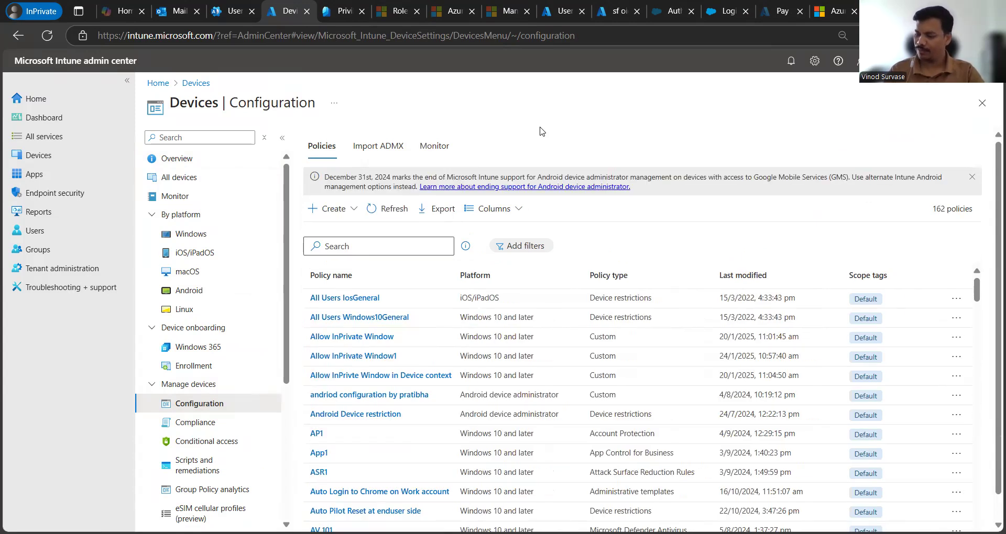
click(341, 210)
click(354, 235)
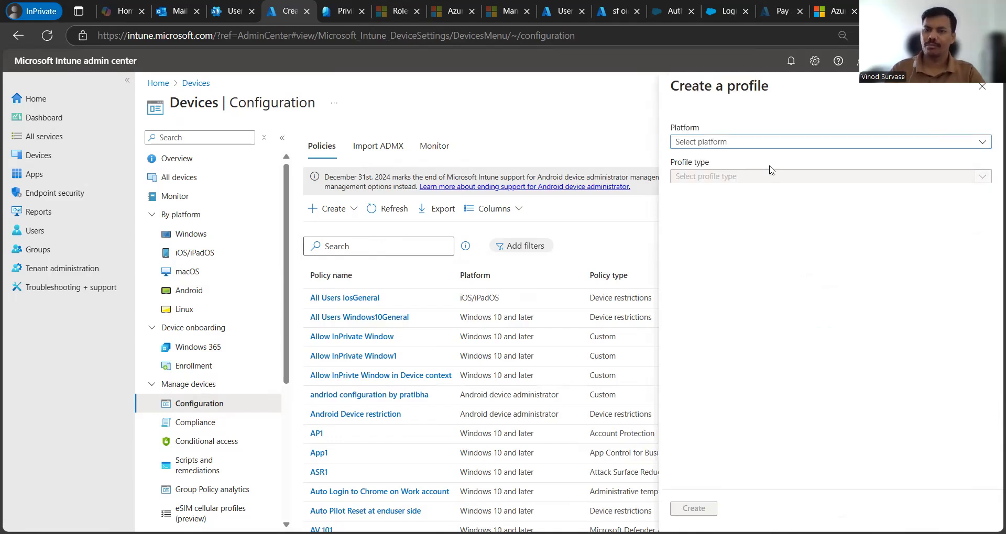
click(768, 144)
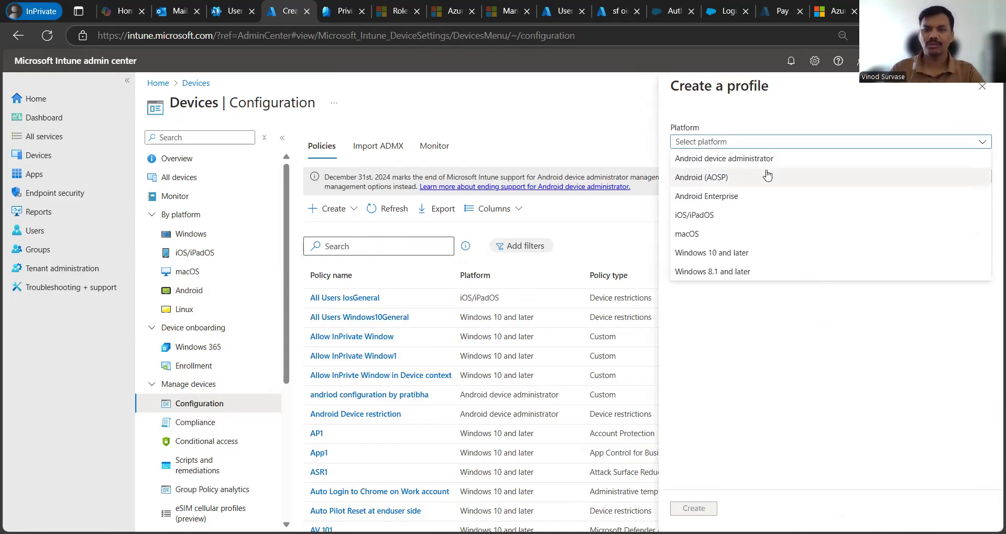
click(749, 252)
click(745, 178)
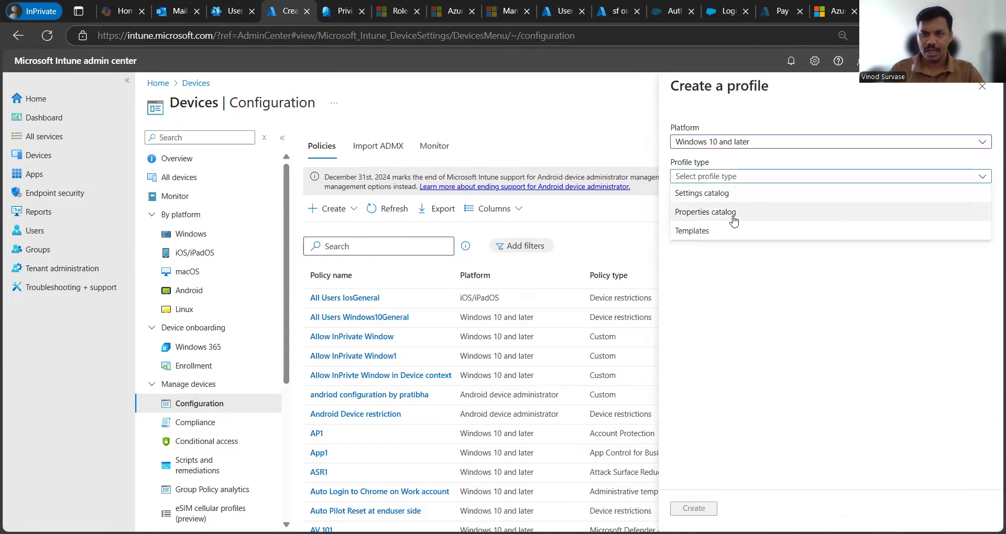
click(736, 193)
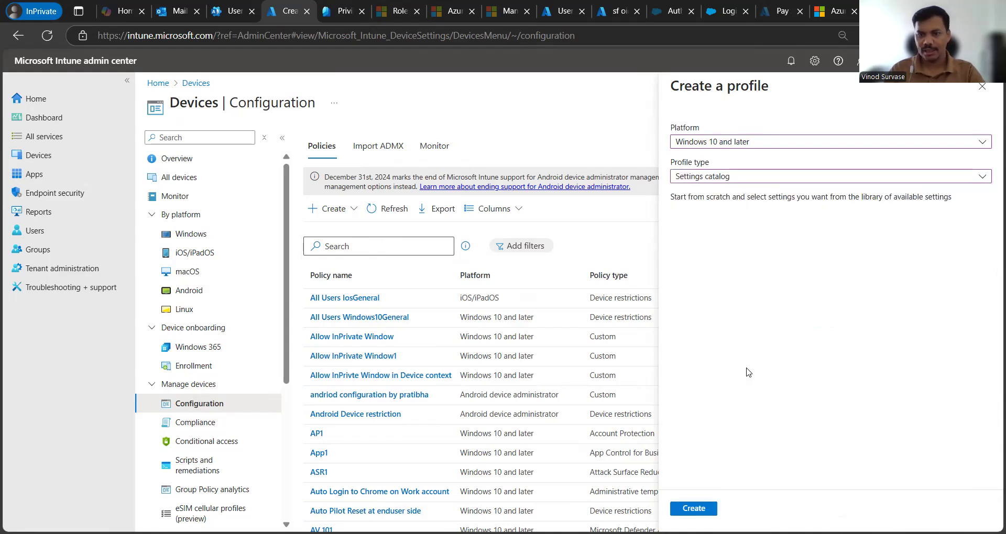
click(691, 509)
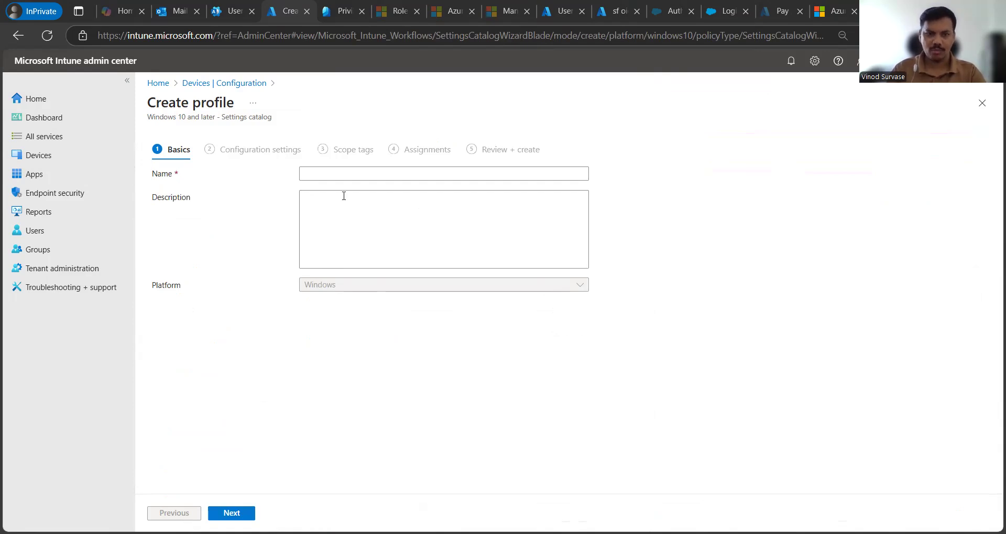
Enter "Unpin Microsoft Store from the Taskbar" as both the profile name and description, and continue to the configuration settings.
click(341, 175)
text(Unpin Microsoft Store from the Taskbar)
click(354, 225)
text(Unpin Microsoft Store from the Taskbar)
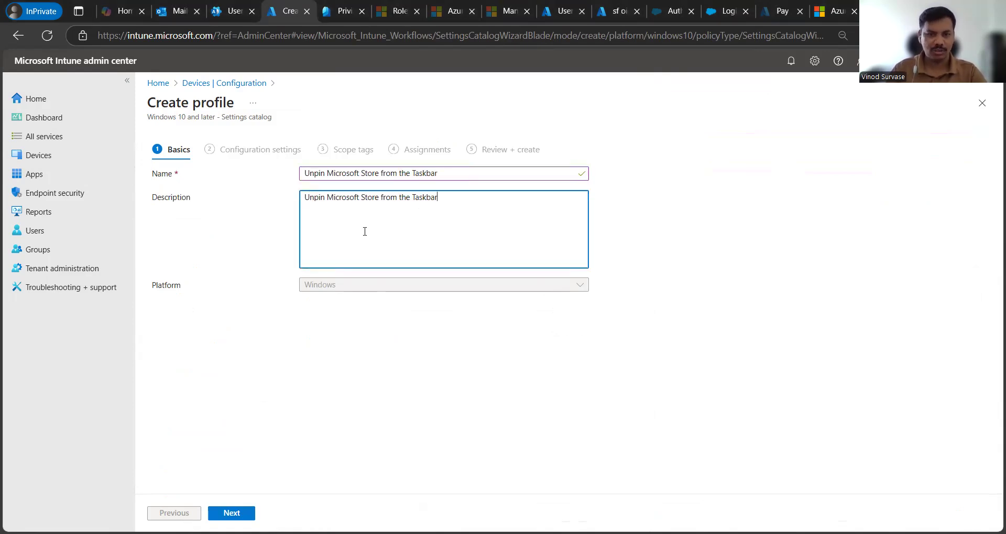
click(379, 353)
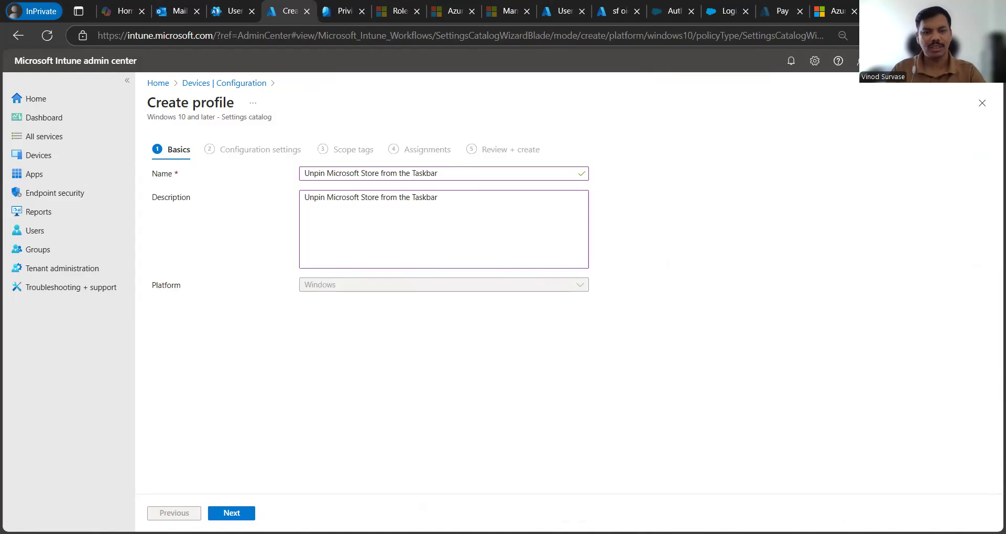
click(233, 512)
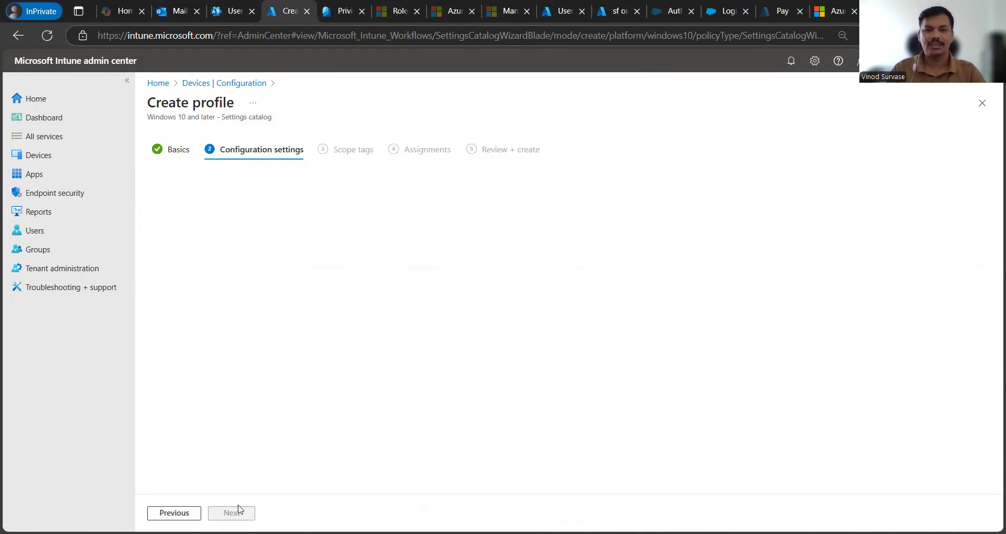
Add the setting "Do not allow pinning Store app to the Taskbar (User)" from Administrative Templates\Start Menu and Taskbar to the profile.
click(170, 316)
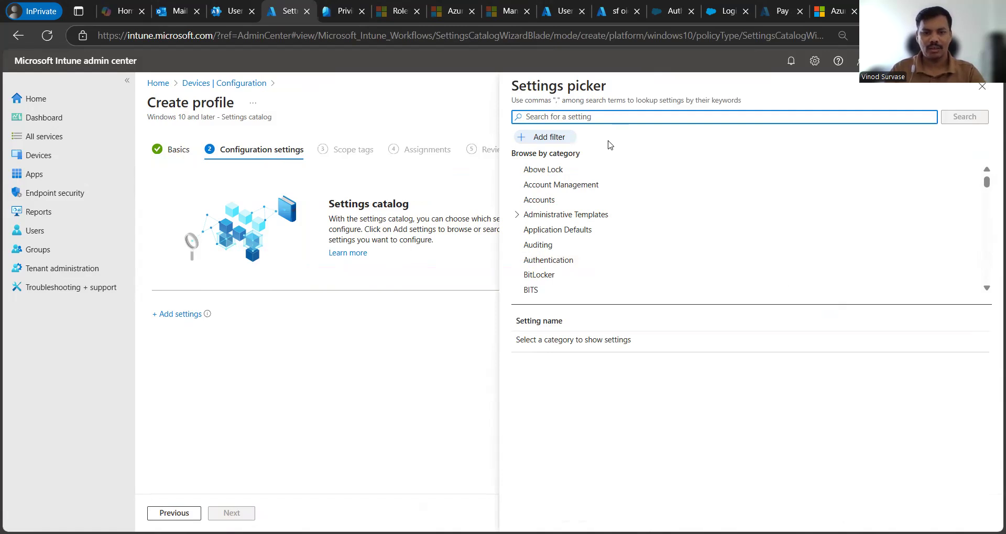
key(alt+Tab)
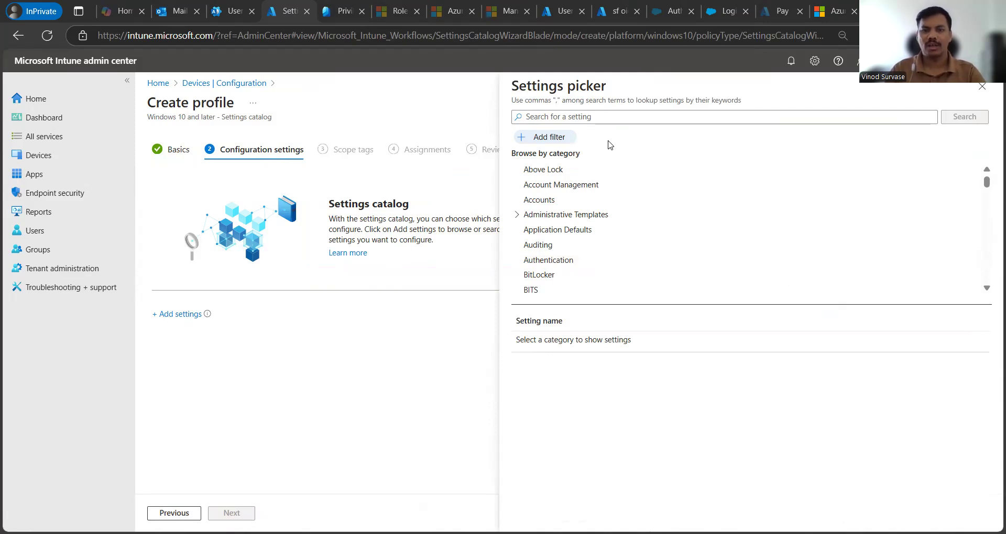
click(599, 121)
text(Do not allow pinning Store app to the Taskbar)
key(Return)
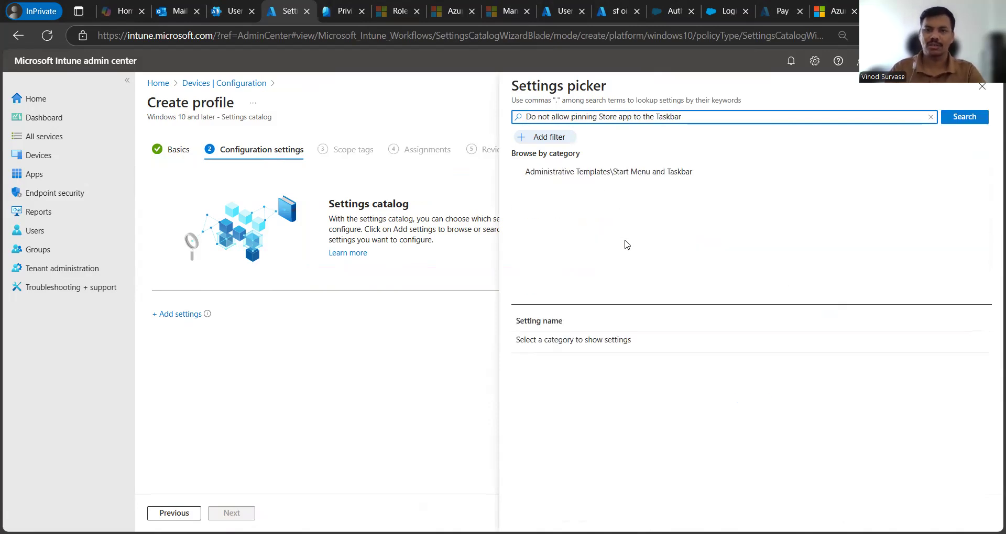
click(607, 175)
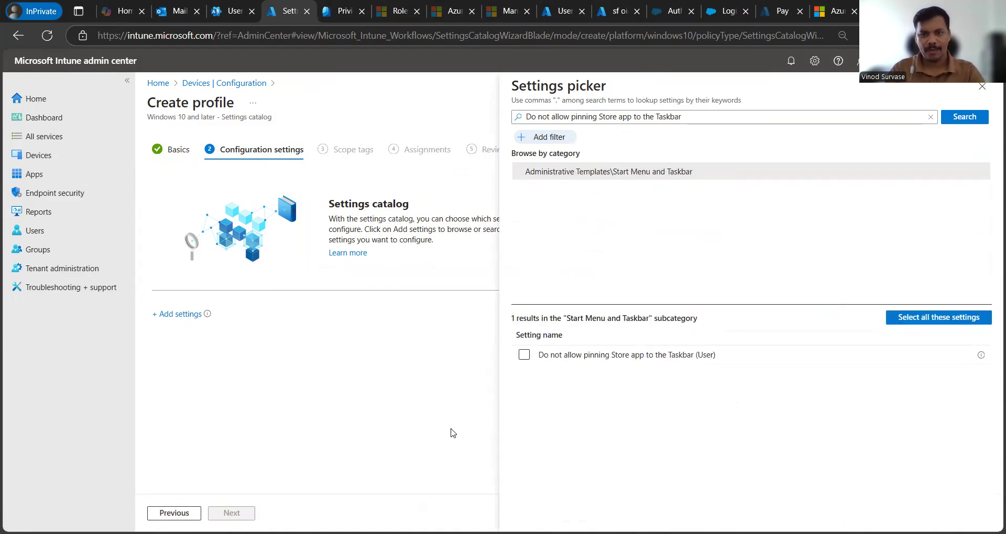
click(525, 355)
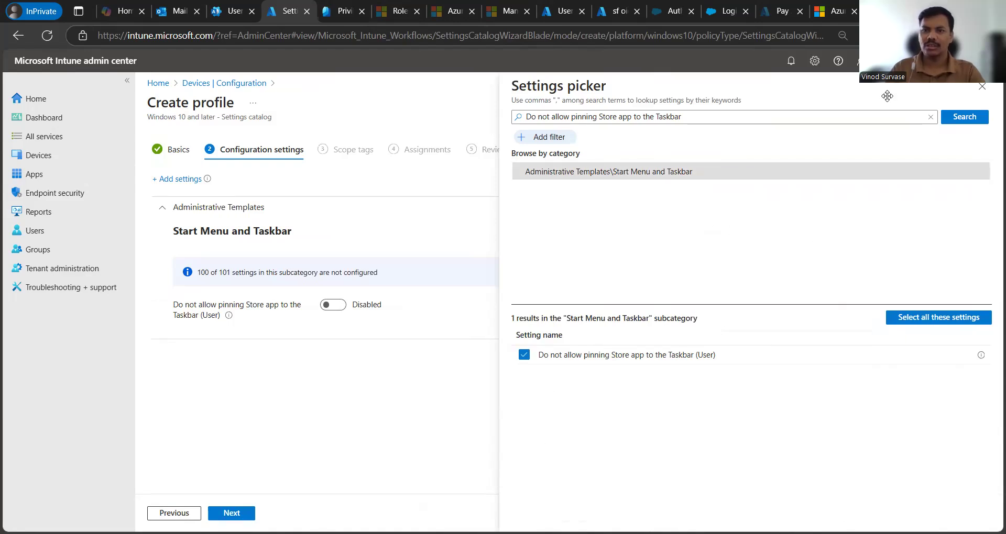
click(250, 288)
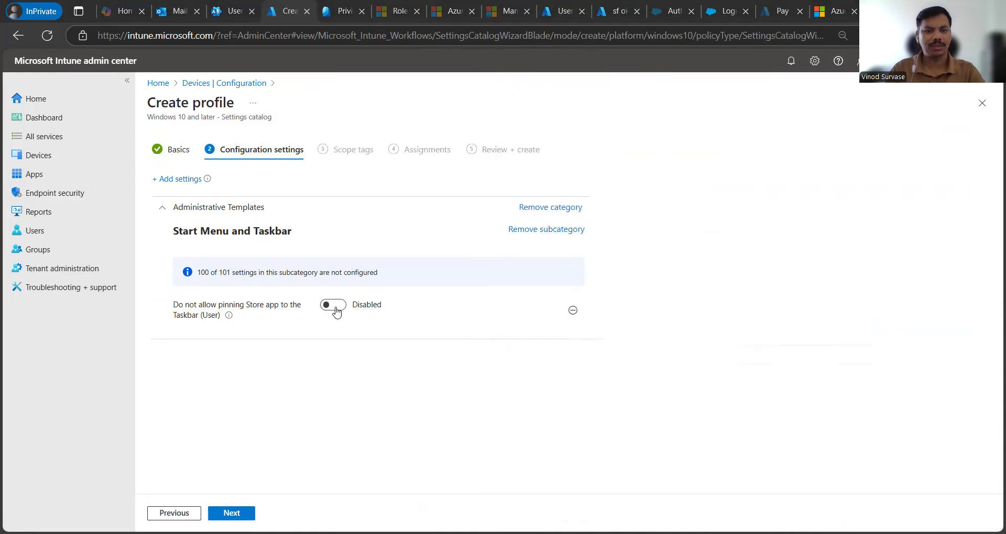
Enable the Store app pinning restriction and proceed to the review with the Default scope tag and no group assignments.
click(334, 306)
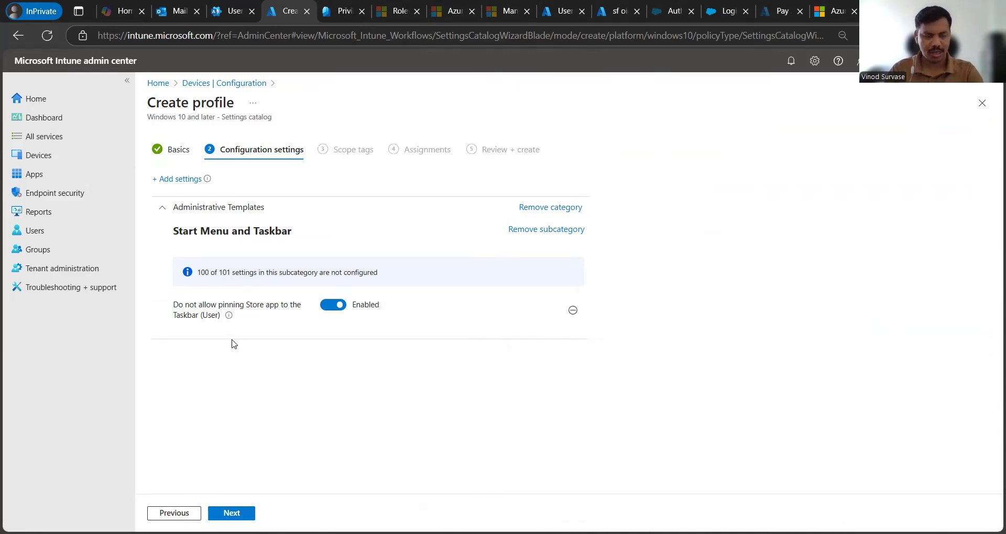
mouse_move(229, 318)
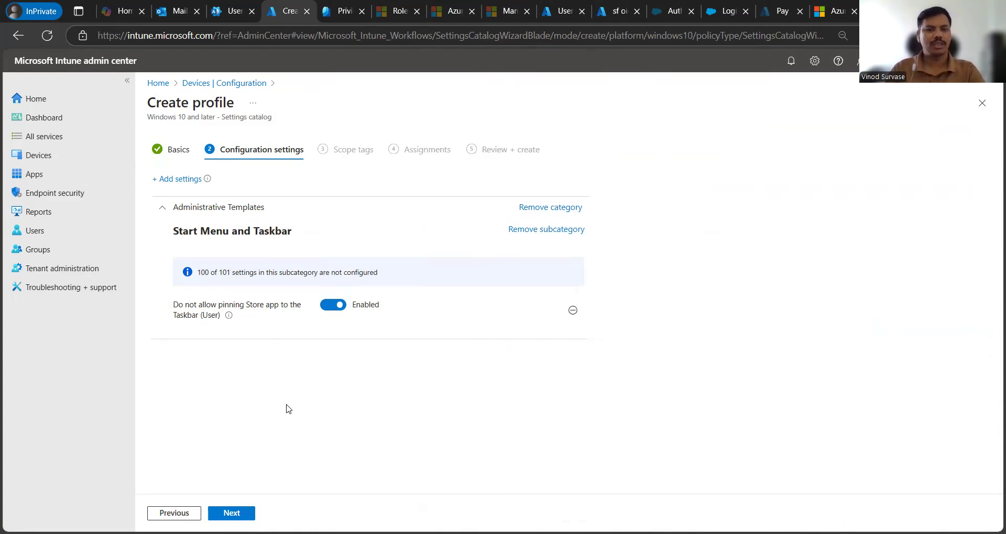
click(226, 513)
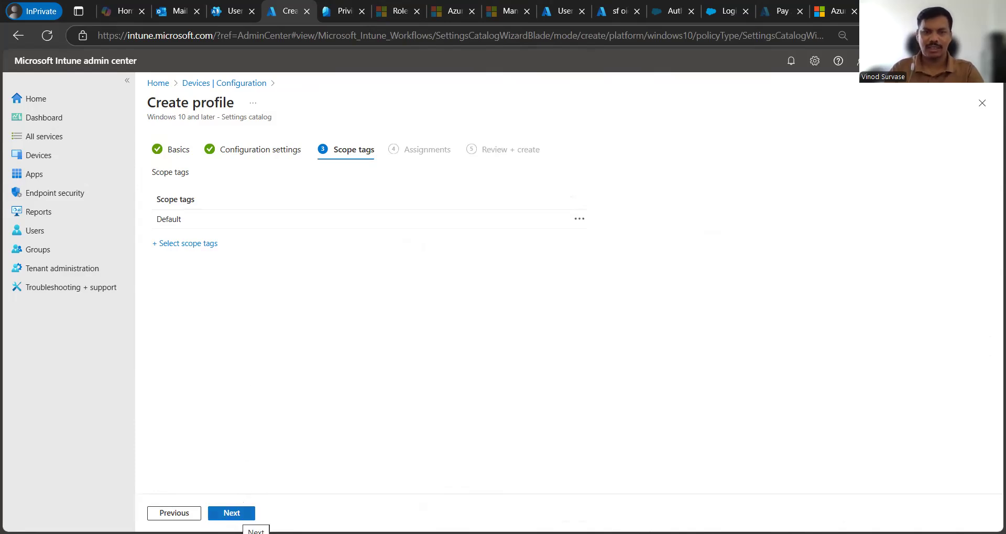
click(244, 516)
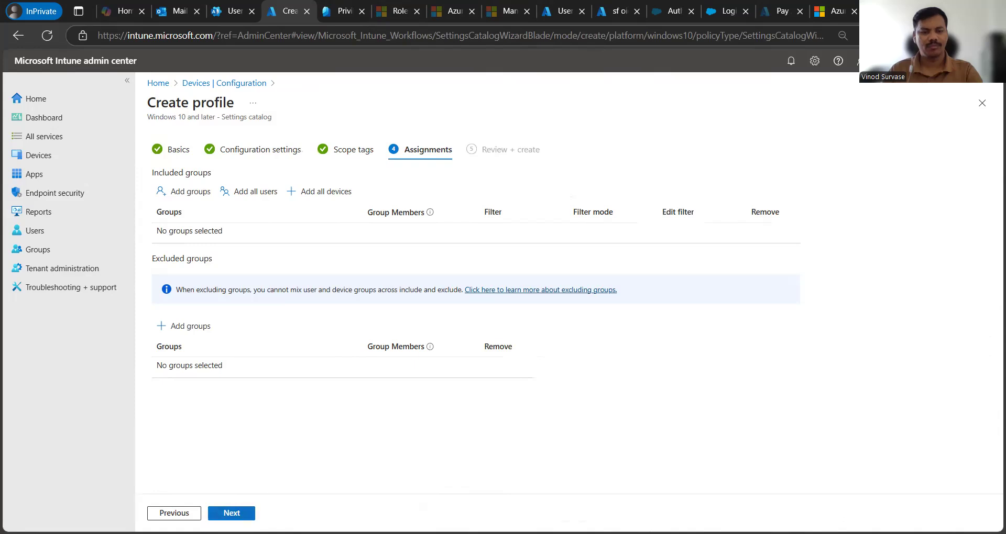
click(232, 513)
Check the profile summary and create the profile, refreshing the configuration policy list.
scroll(416, 265, down, 3)
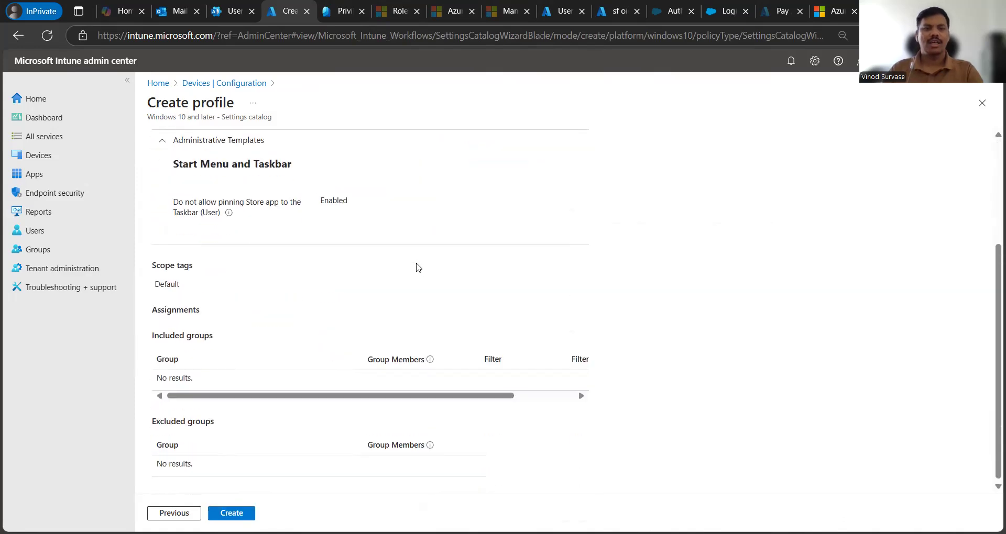
scroll(448, 315, up, 3)
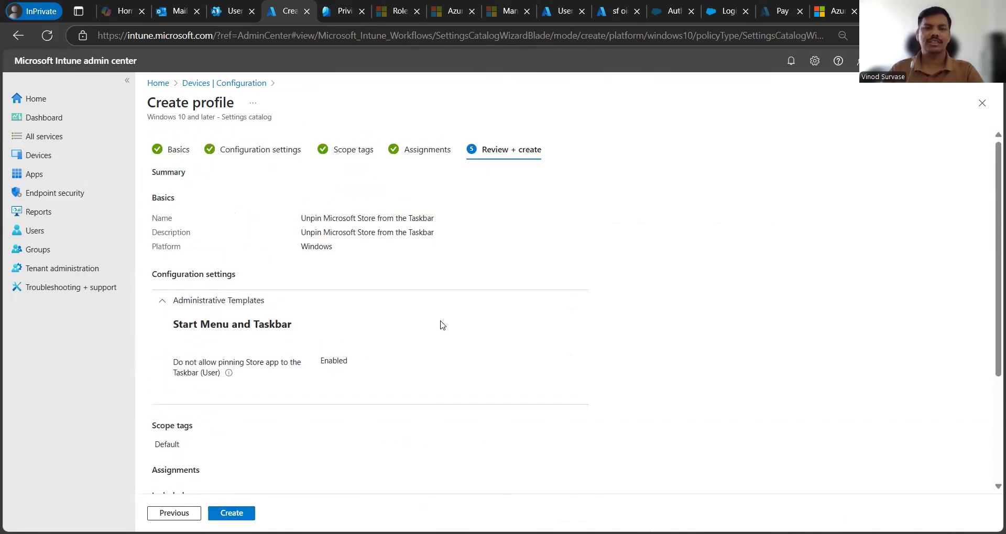
scroll(442, 326, down, 3)
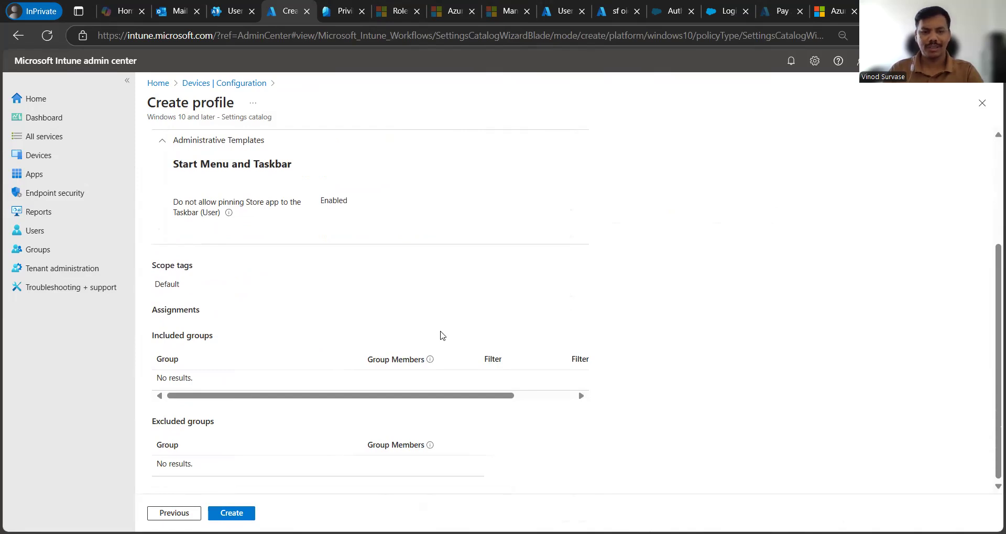
scroll(443, 330, up, 3)
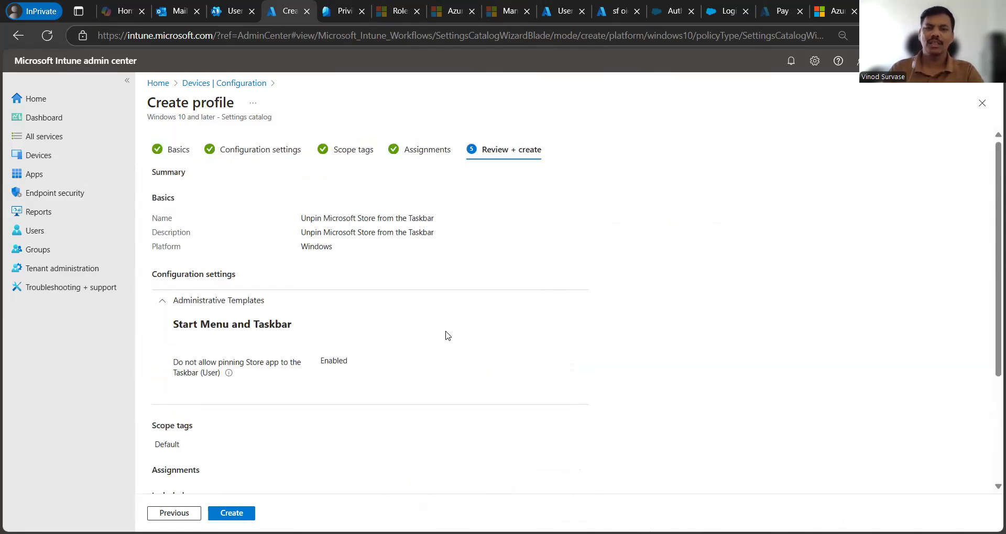
scroll(413, 342, down, 2)
scroll(412, 342, up, 2)
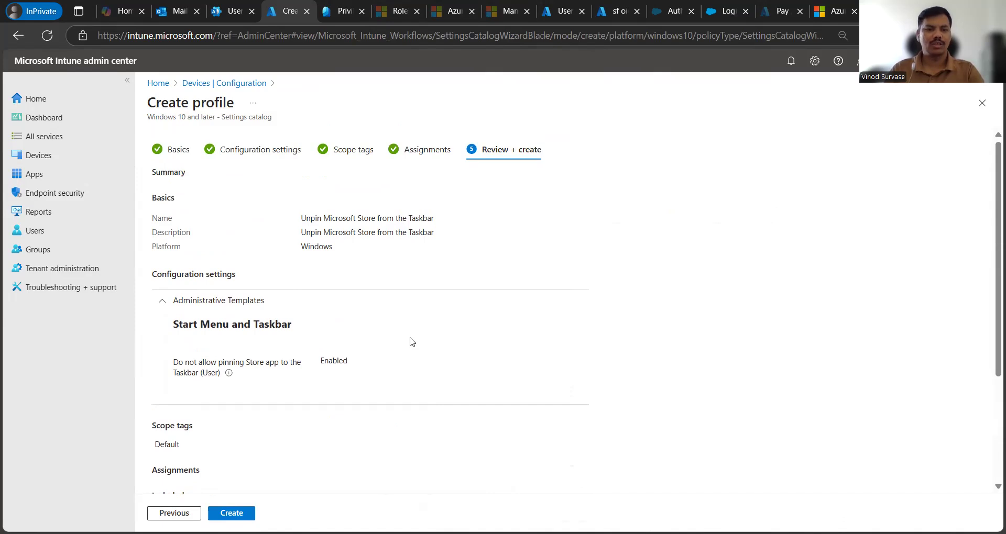
click(159, 309)
click(169, 311)
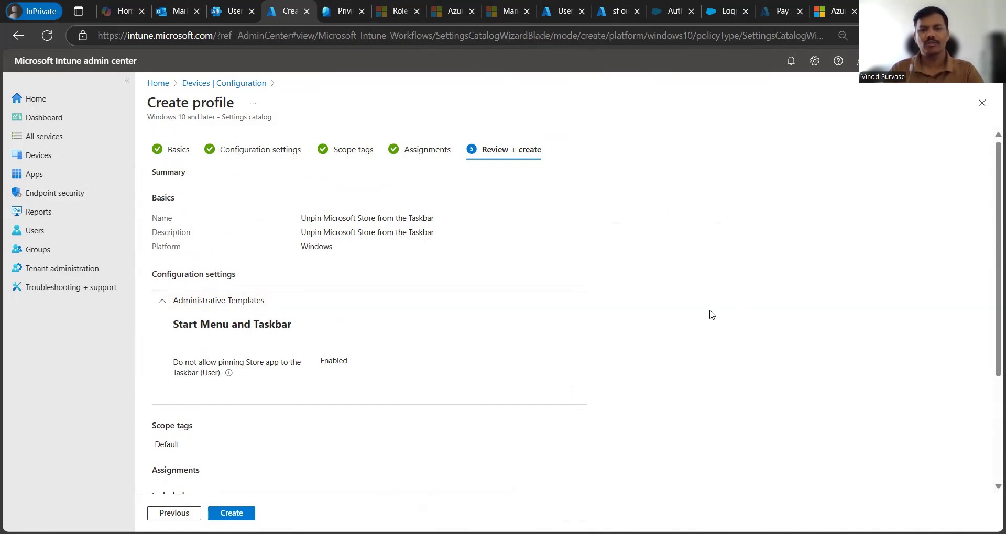
scroll(711, 315, down, 3)
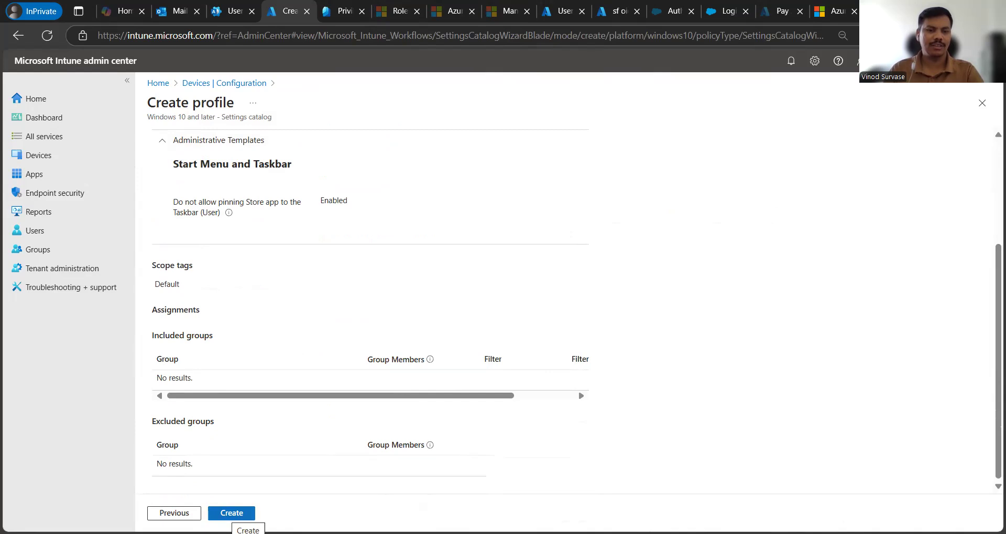
click(232, 514)
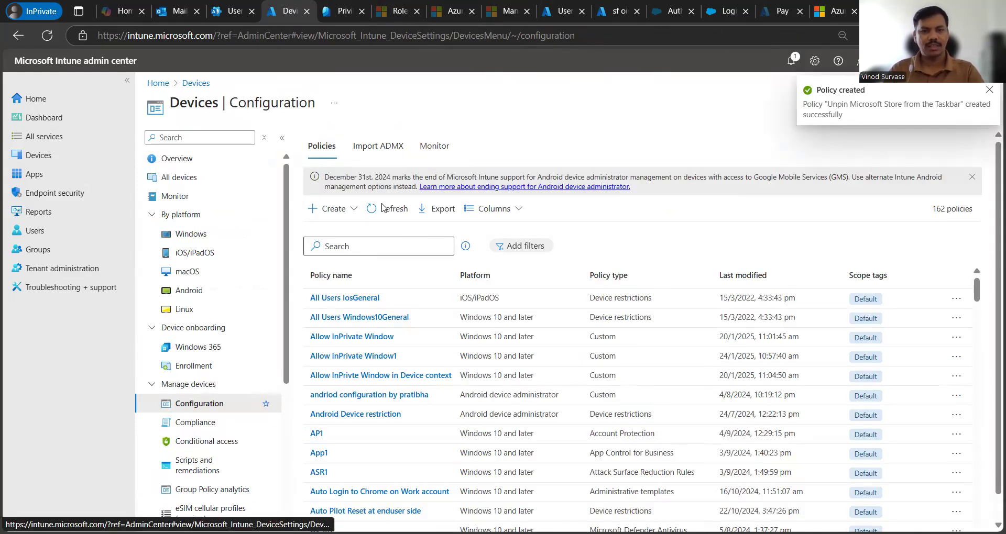
click(387, 208)
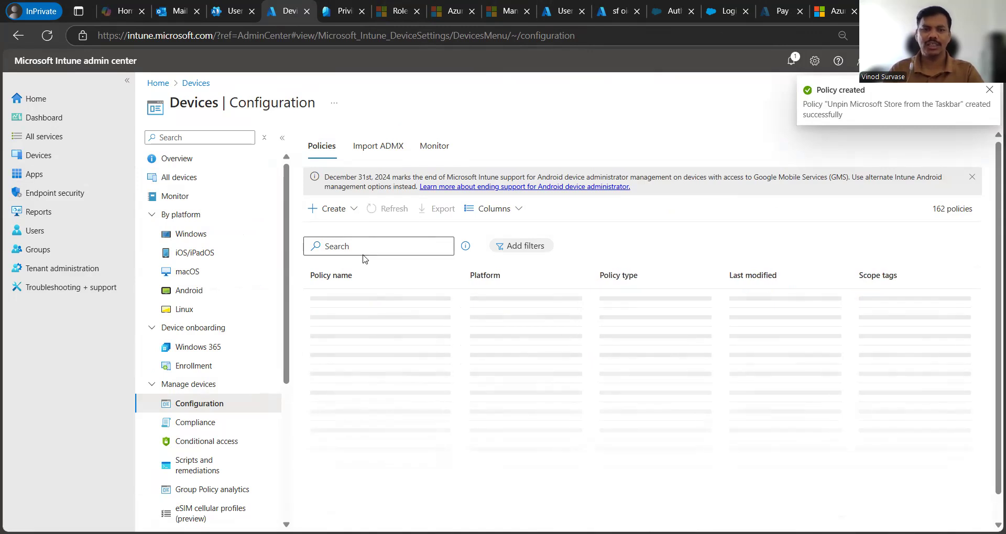
click(369, 251)
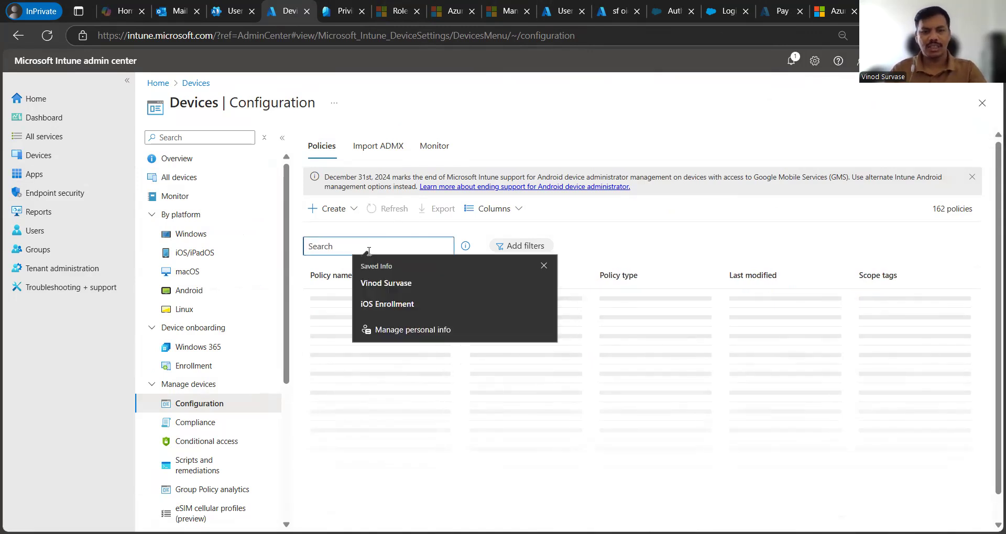
text(Do not allow pinning Store app to the Taskbar)
key(BackSpace)
text(do)
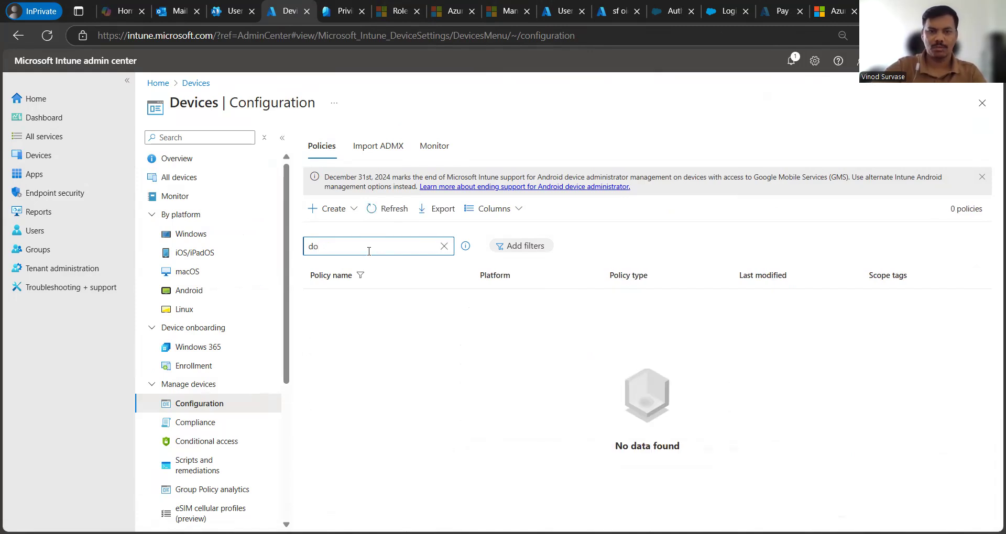
key(BackSpace)
key(BackSpace)
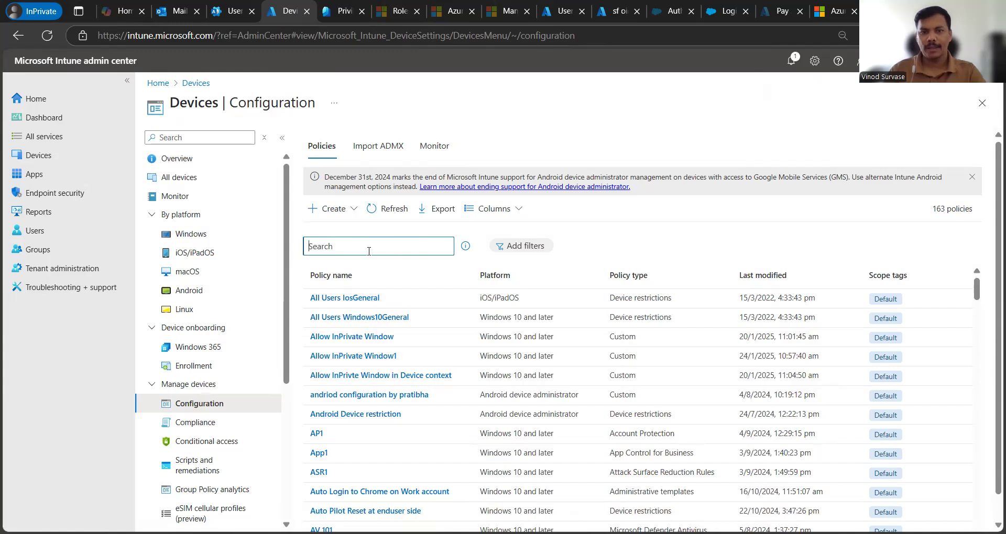
Search the configuration policies for "unpin" to find the new Microsoft Store taskbar policy.
key(alt+Tab)
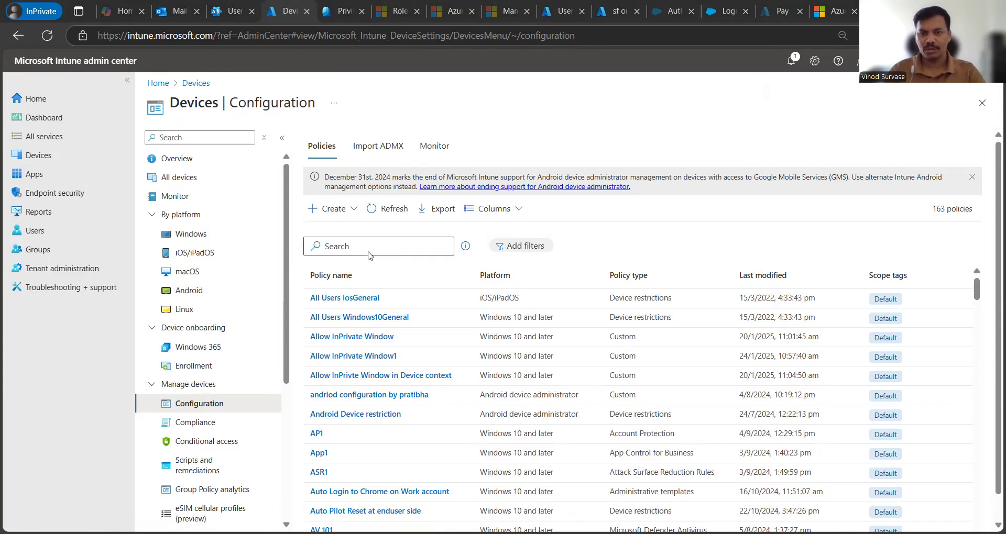
click(408, 252)
text(up)
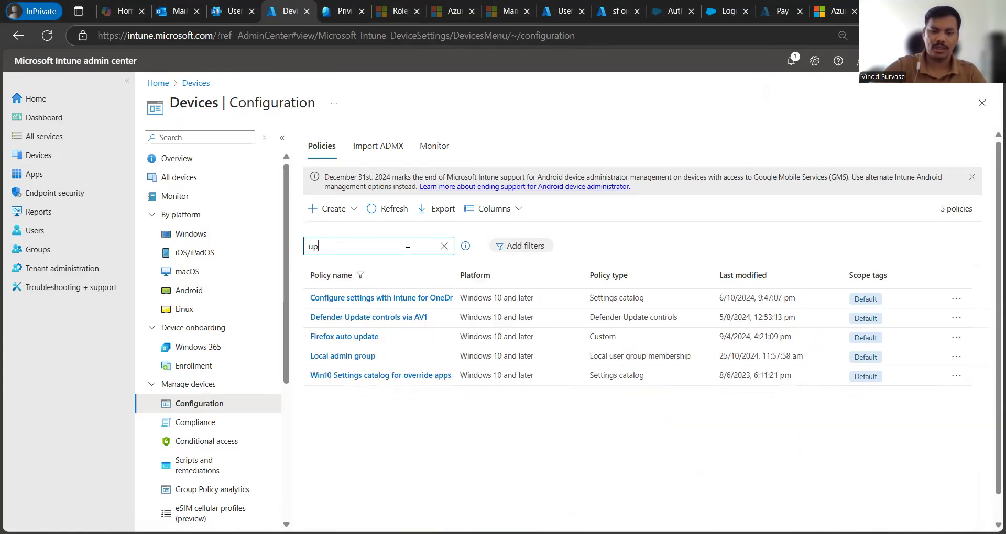
key(BackSpace)
text(npin)
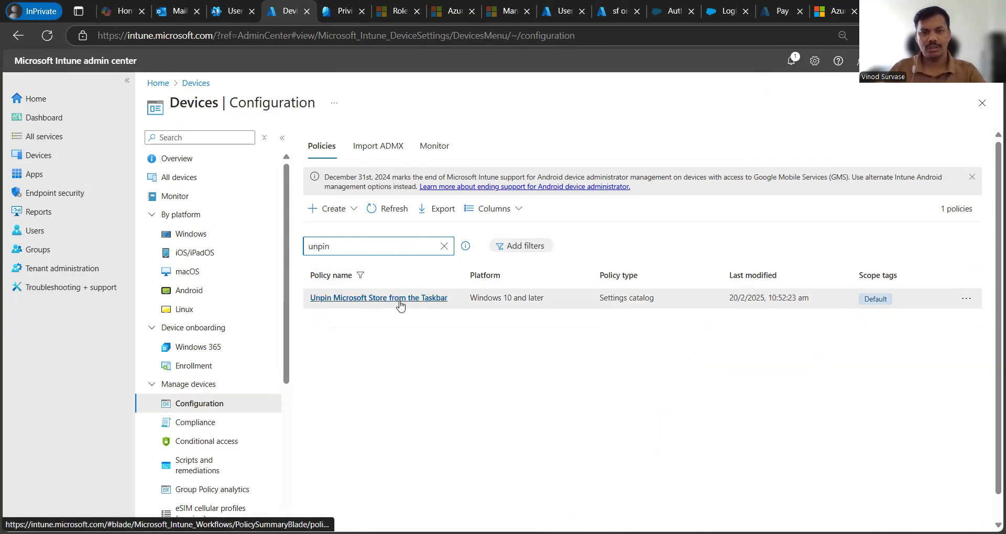
Open the "Unpin Microsoft Store from the Taskbar" policy and review its check-in status, assignments, scope tags and Administrative Templates settings.
click(400, 298)
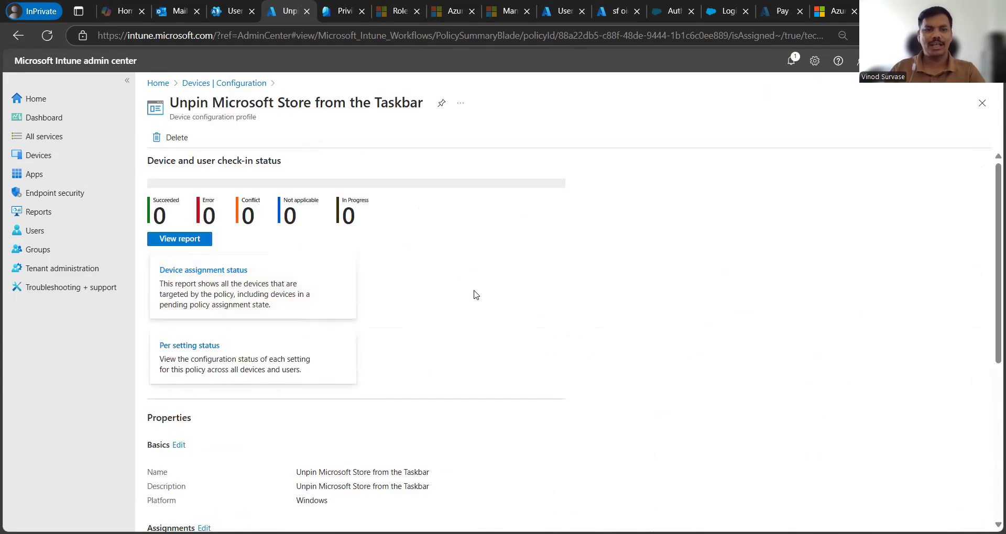
scroll(469, 292, down, 5)
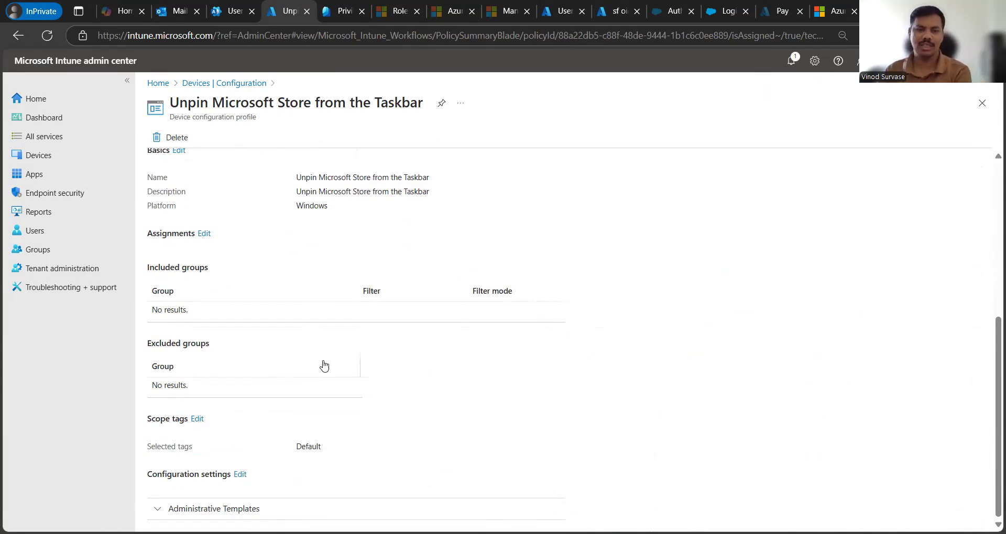
click(237, 506)
scroll(377, 384, down, 2)
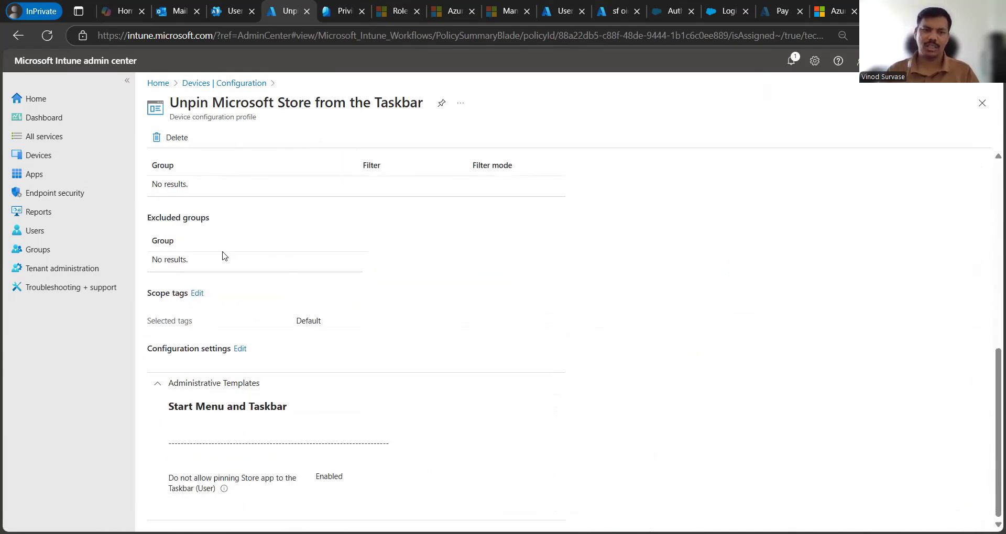
scroll(225, 257, up, 7)
scroll(577, 328, down, 3)
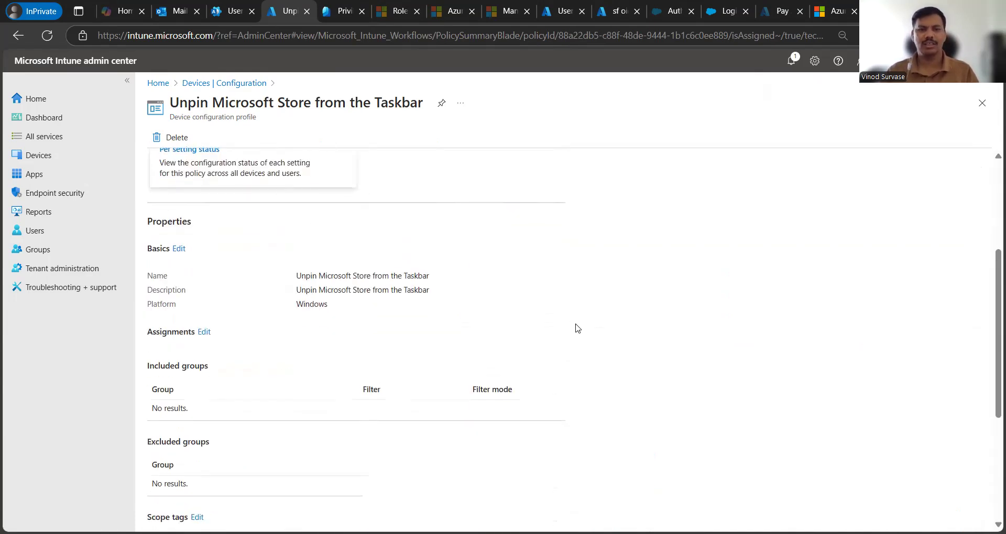
scroll(577, 329, down, 3)
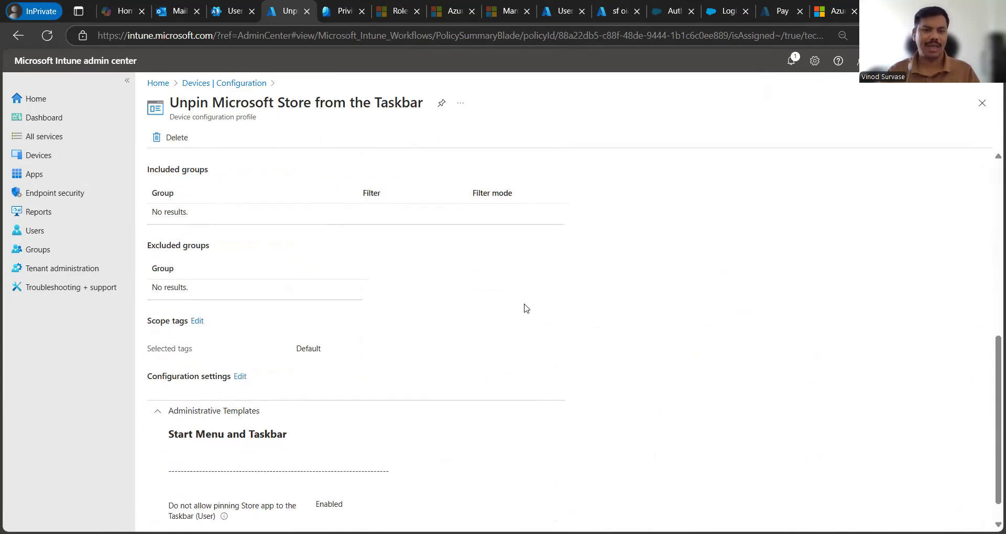
scroll(499, 347, down, 1)
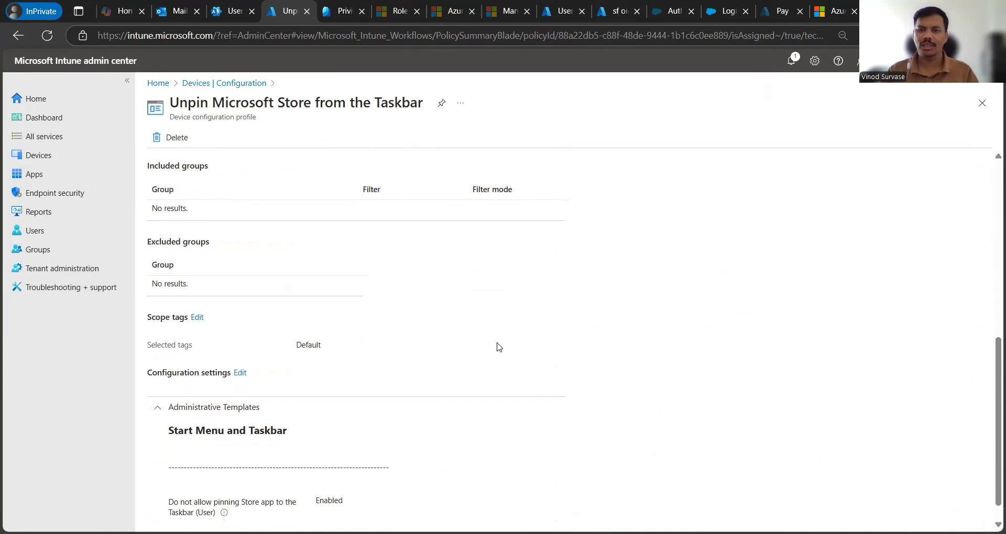
scroll(516, 407, up, 4)
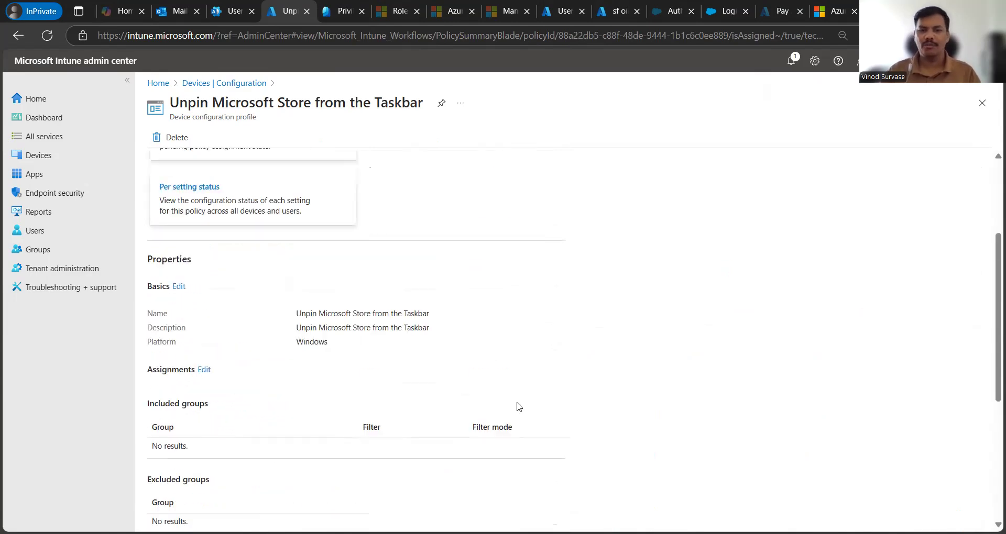
scroll(544, 408, up, 3)
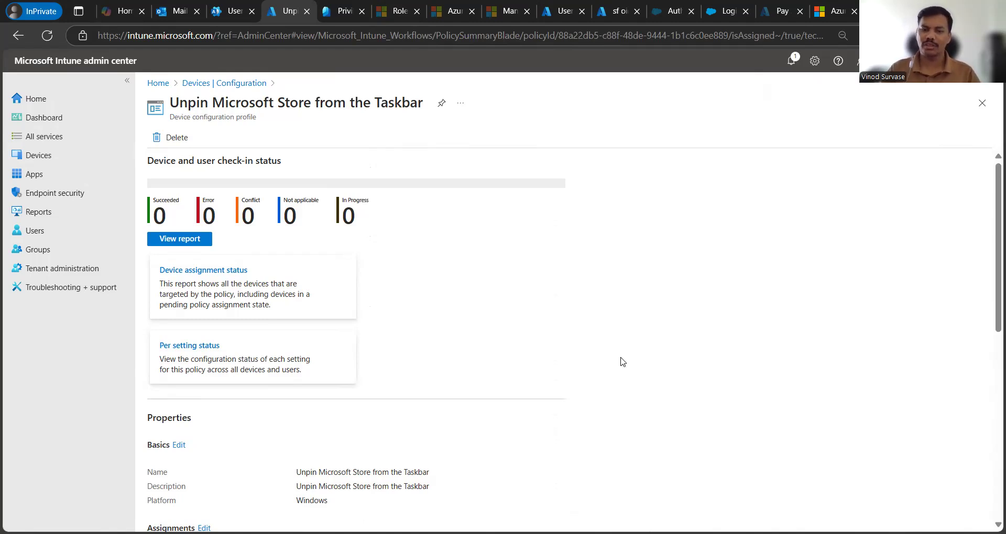
Return to the configuration policy list, clear the "unpin" search and check the notifications.
click(225, 83)
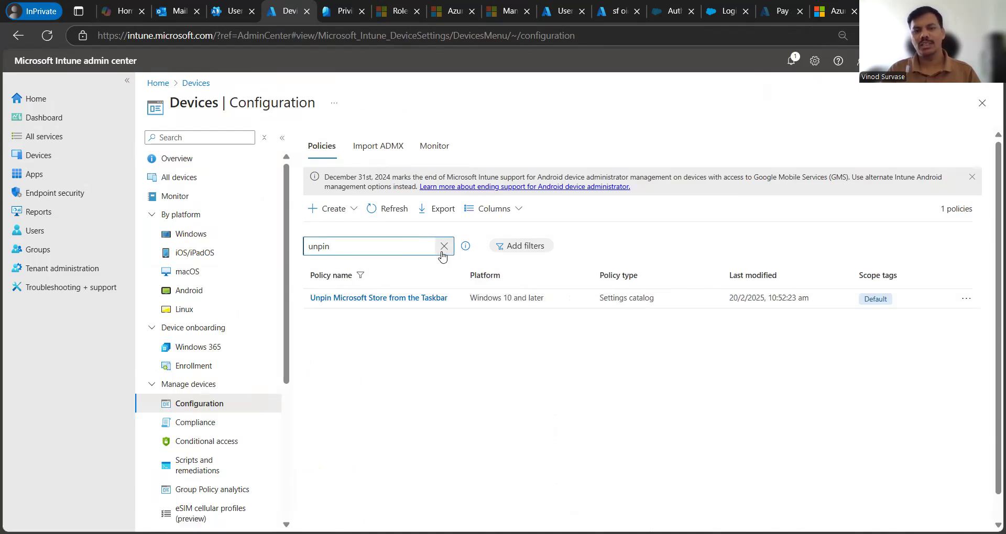
click(443, 245)
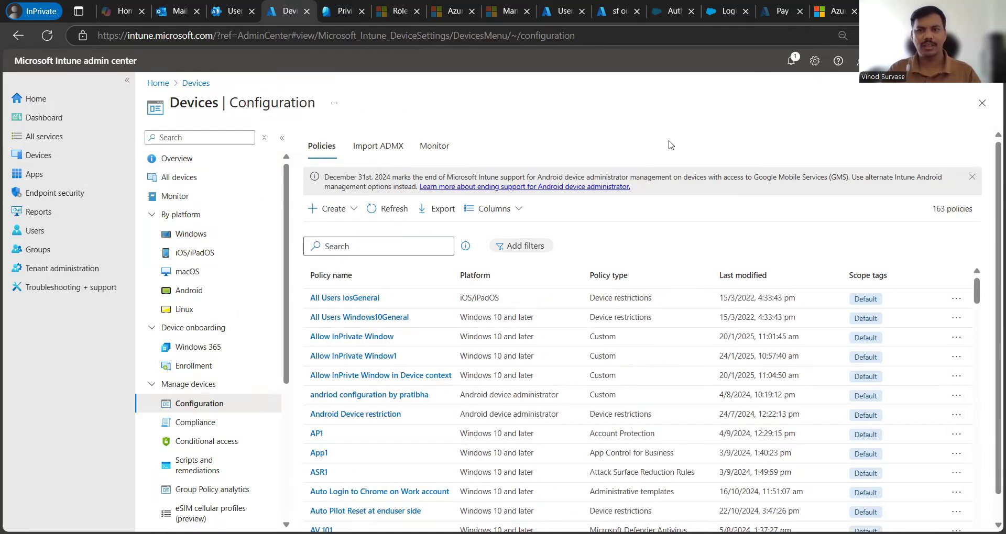
click(792, 62)
click(714, 135)
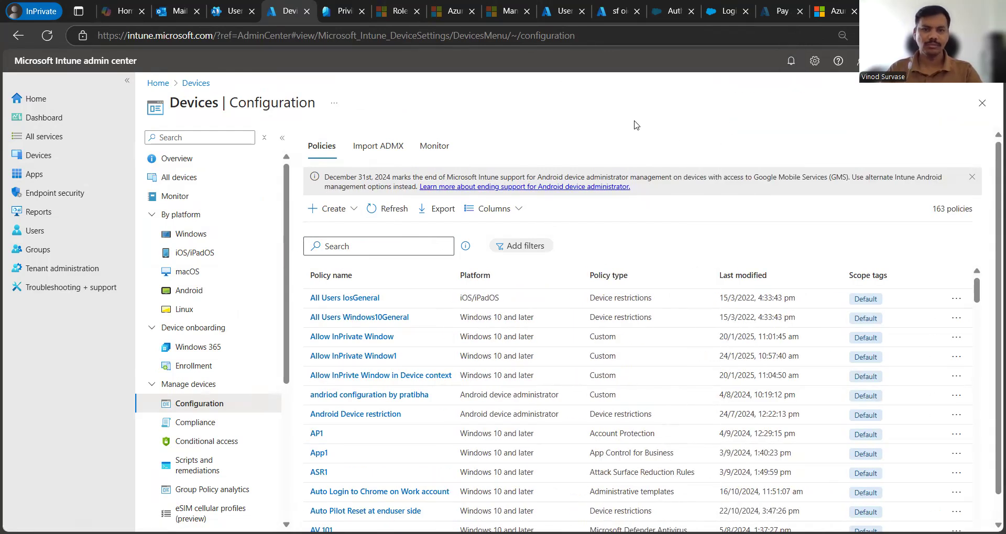
Start a new policy for Windows 10 and later with the Templates profile type and the Custom template.
click(338, 215)
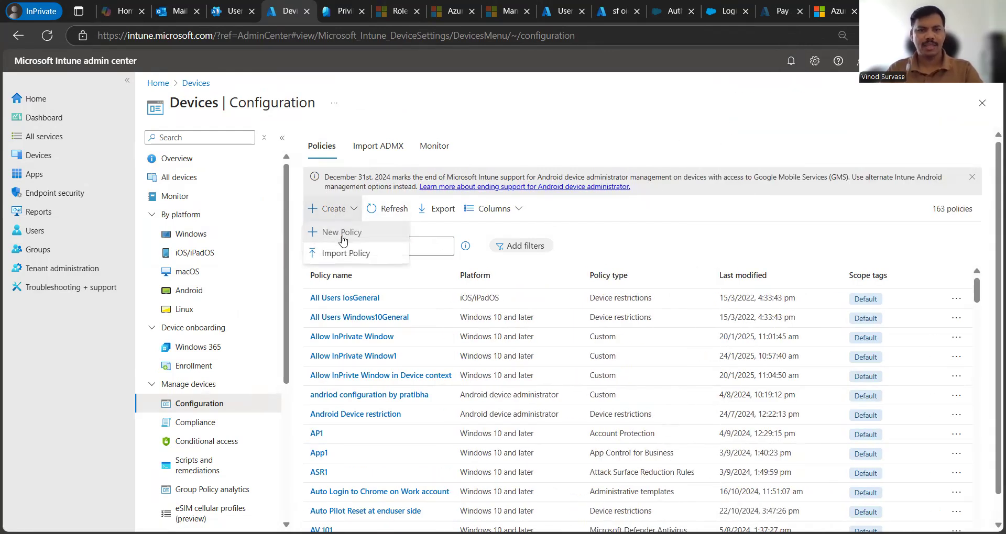
click(343, 240)
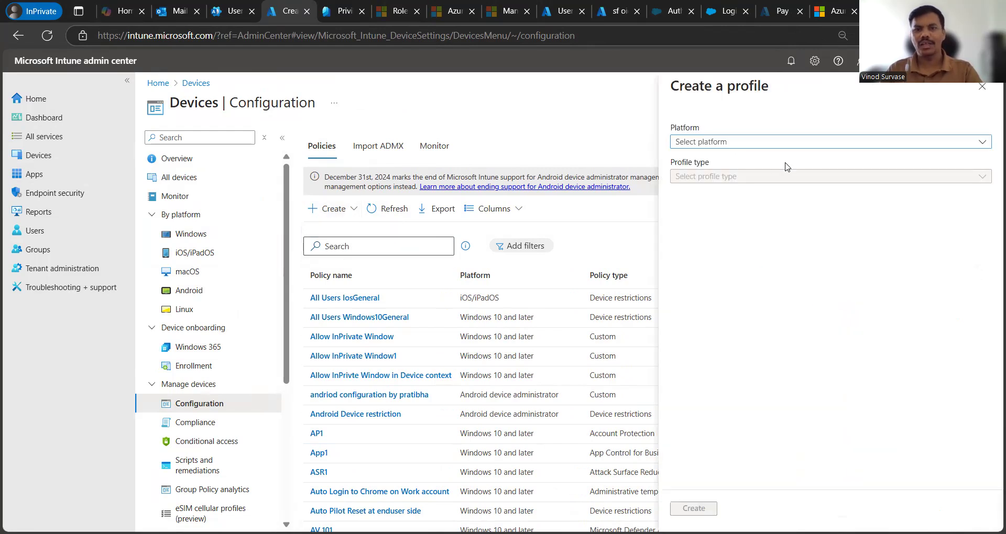
click(704, 142)
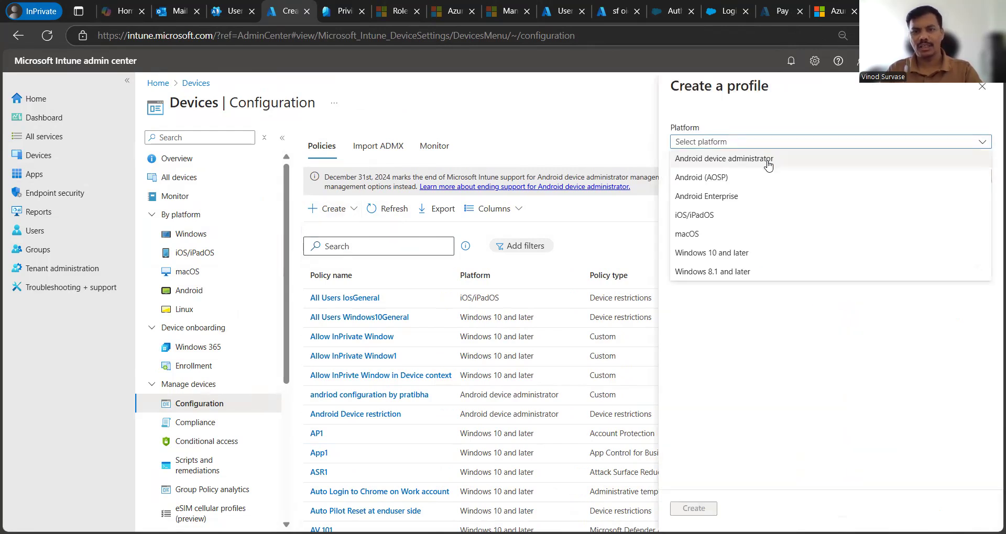
click(744, 253)
click(740, 180)
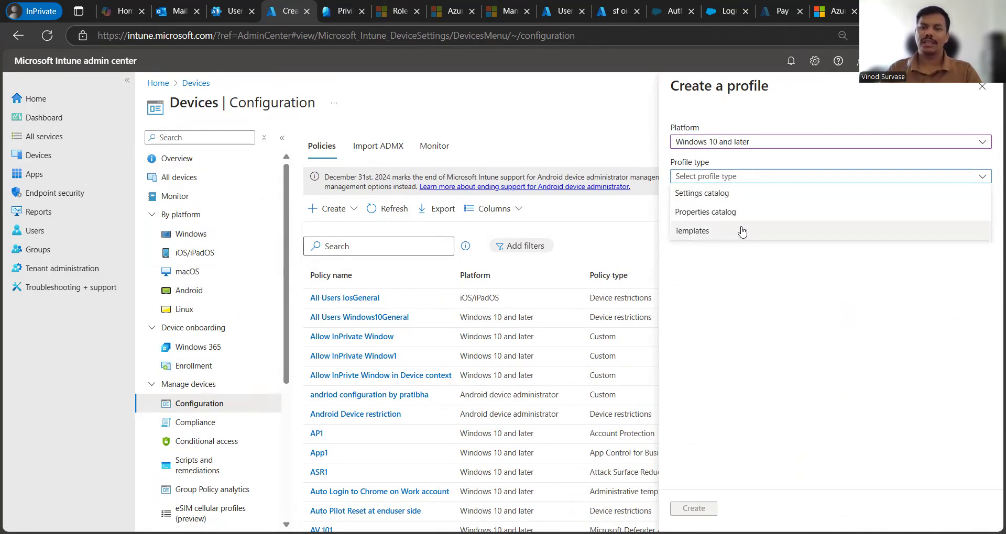
click(742, 231)
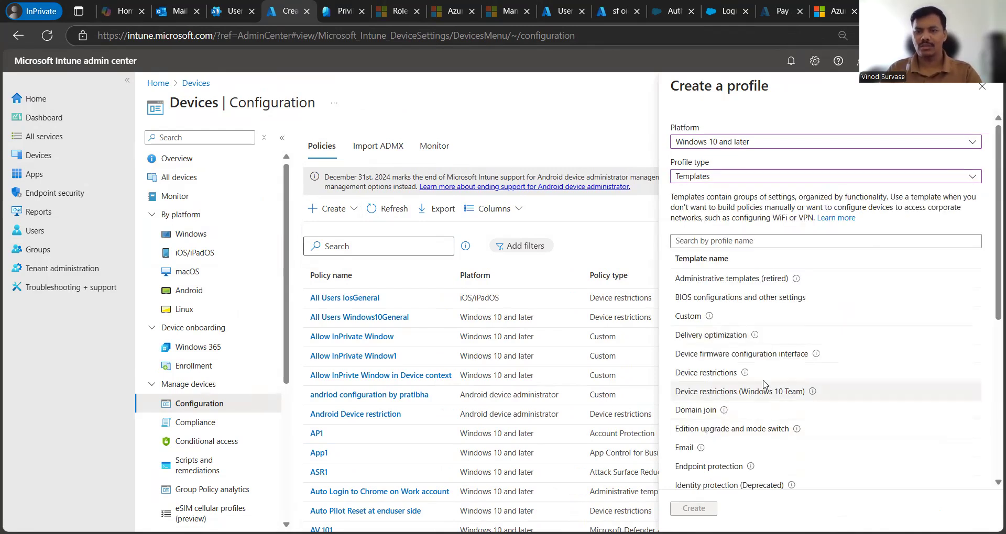
click(696, 321)
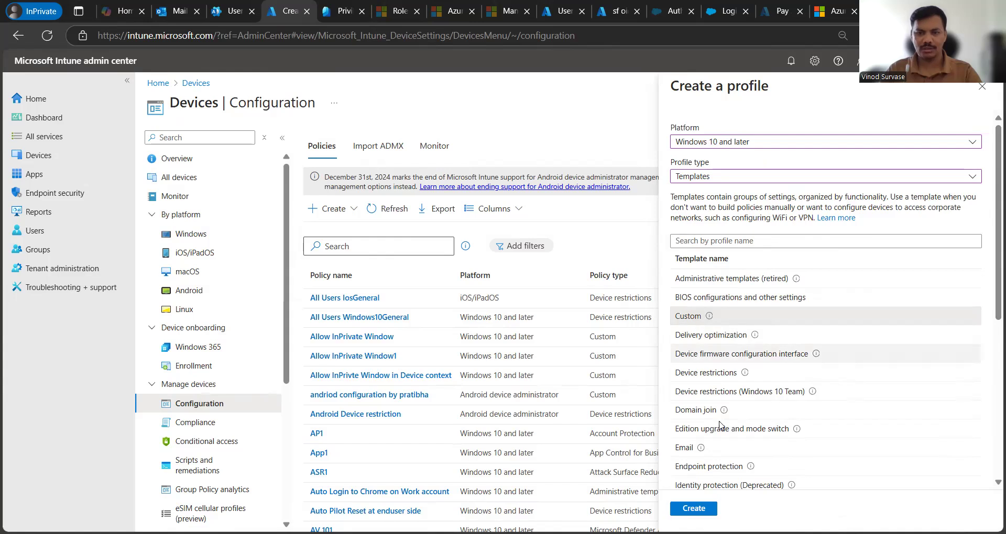
click(704, 510)
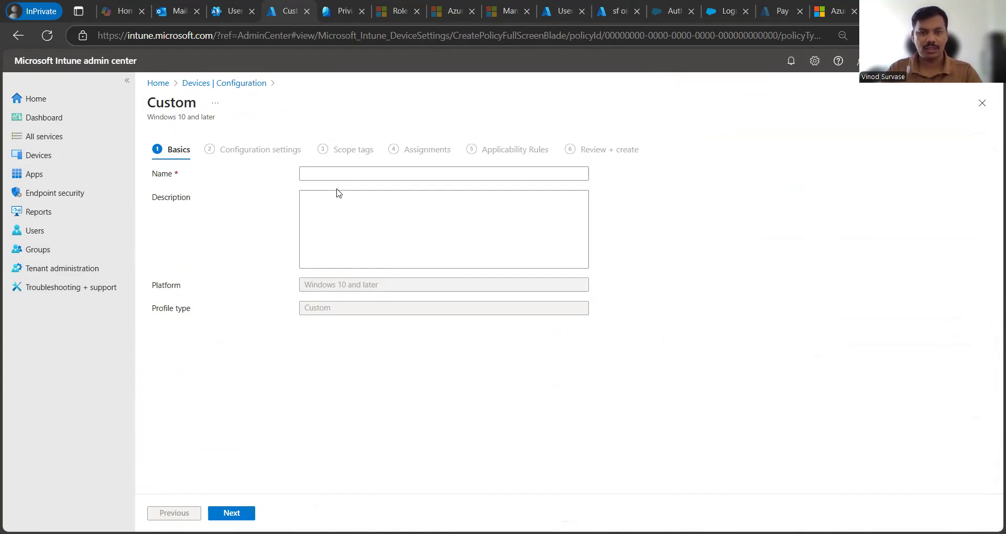
Enter "Unpinning the Microsoft Store using Intune Policy CSP" as the profile's name and description and continue to the configuration settings.
click(330, 173)
text(Unpinning the Microsoft Store using Intune Policy CSP)
click(360, 215)
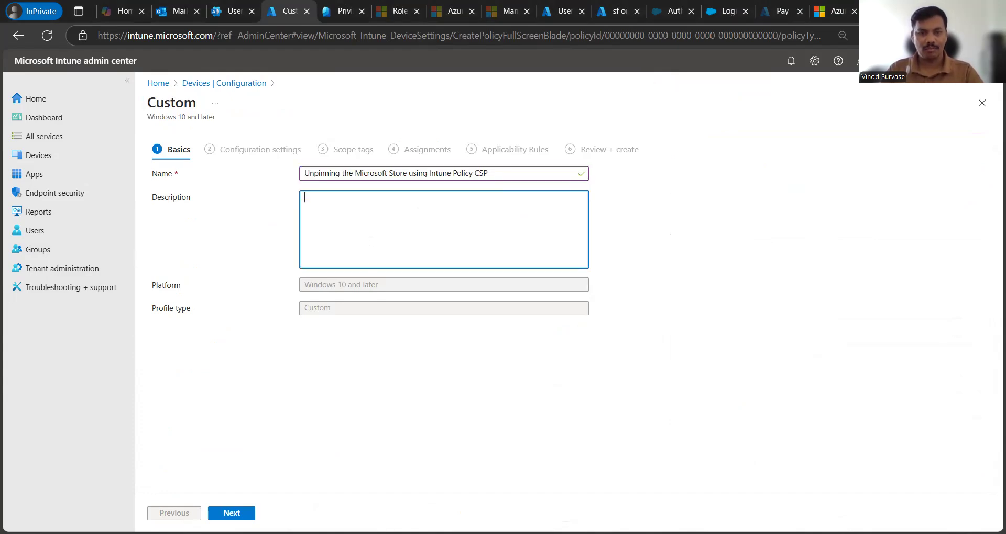
text(Unpinning the Microsoft Store using Intune Policy CSP)
click(267, 404)
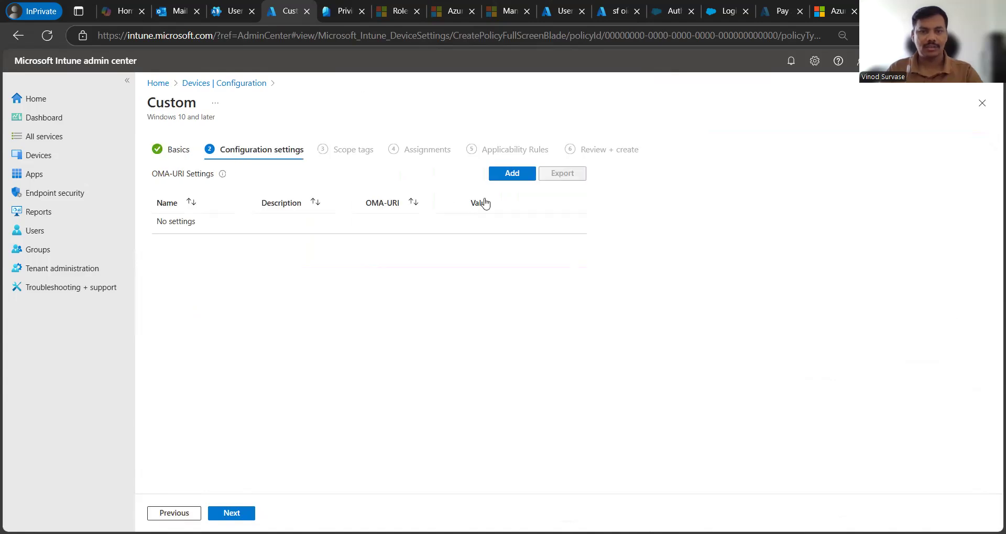
Add an OMA-URI row with "Unpinning the Microsoft Store using Intune Policy CSP" as its name and description.
click(500, 175)
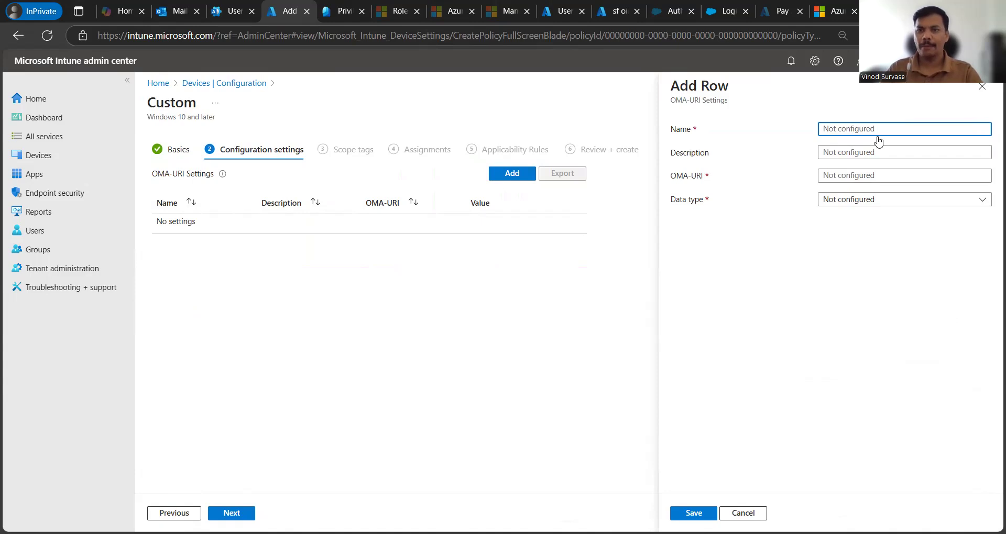
text(Unpinning the Microsoft Store using Intune Policy CSP)
key(Tab)
text(Unpinning the Microsoft Store using Intune Policy CSP)
key(Tab)
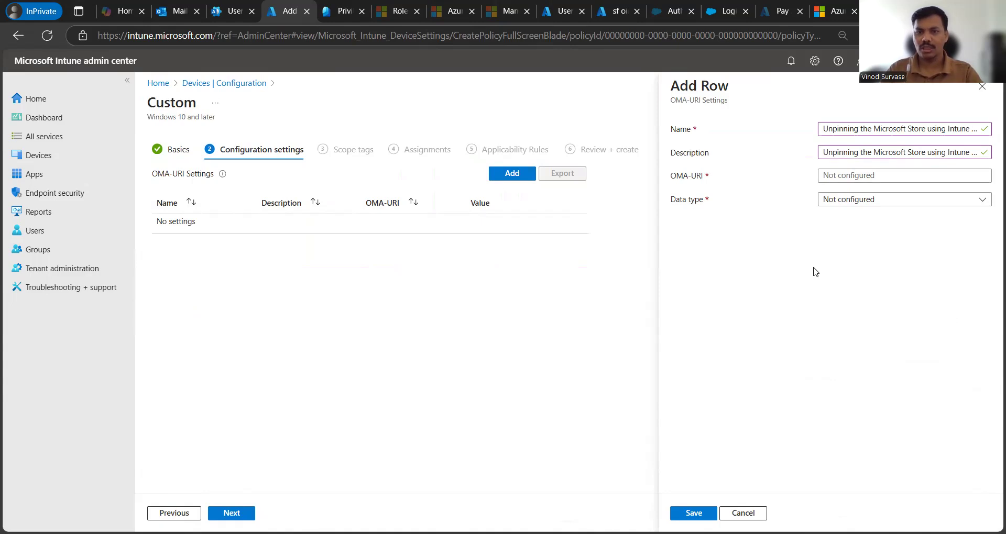
click(792, 288)
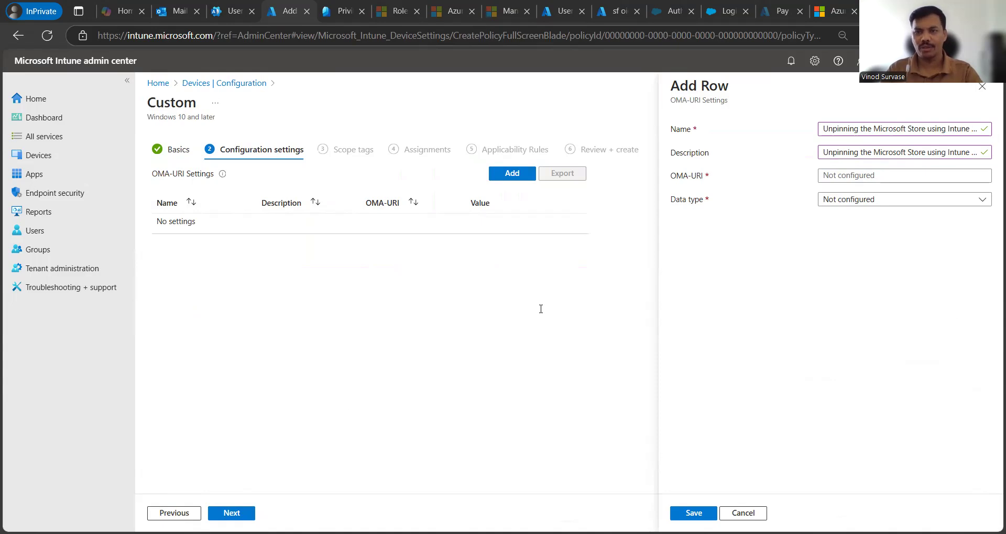
Set the row's OMA-URI to ./User/Vendor/MSFT/Policy/Config/ADMX_Taskbar/NoPinningStoreToTaskbar and check the path from start to end.
click(848, 178)
key(ctrl+v)
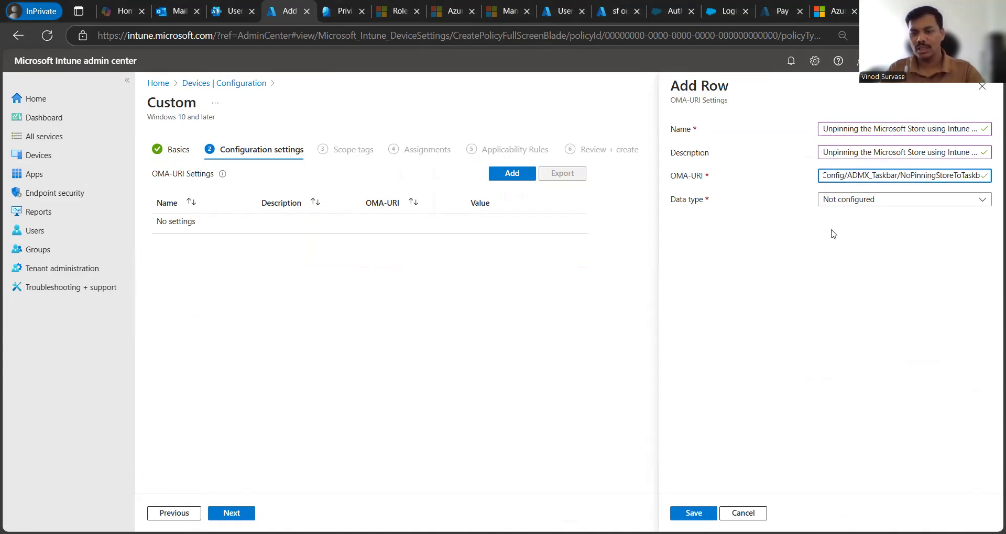
key(Home)
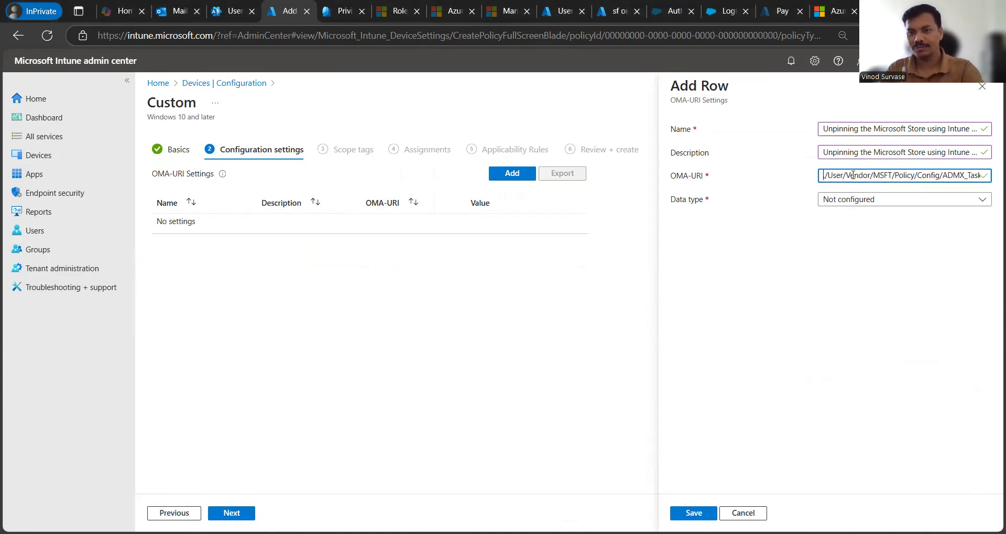
key(End)
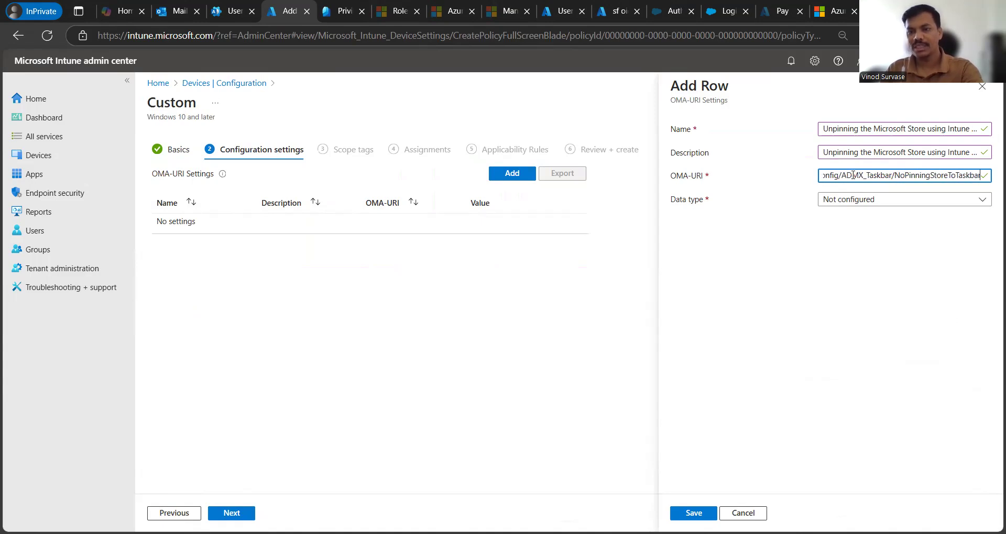
click(821, 291)
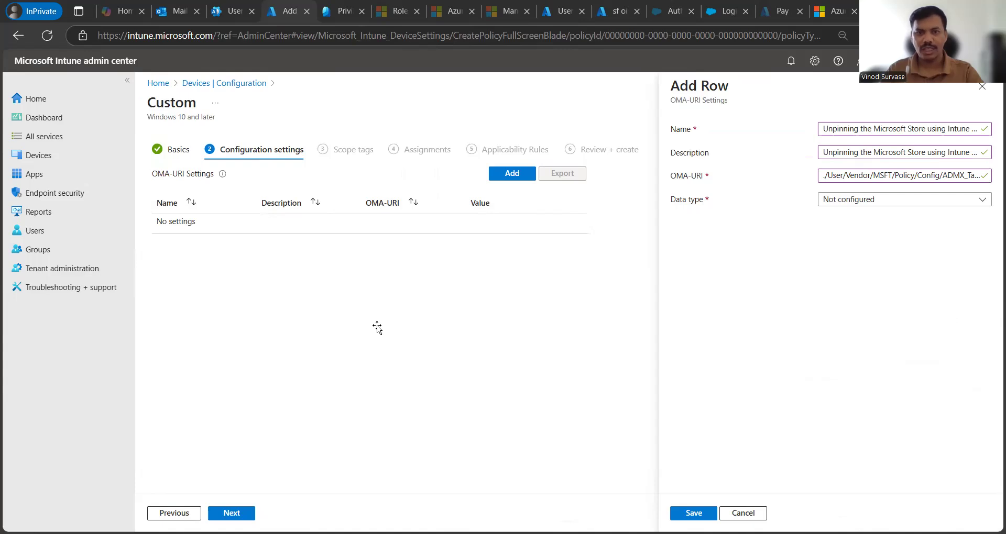
Set the OMA-URI row's data type to Integer and its value to 1.
click(845, 199)
click(860, 237)
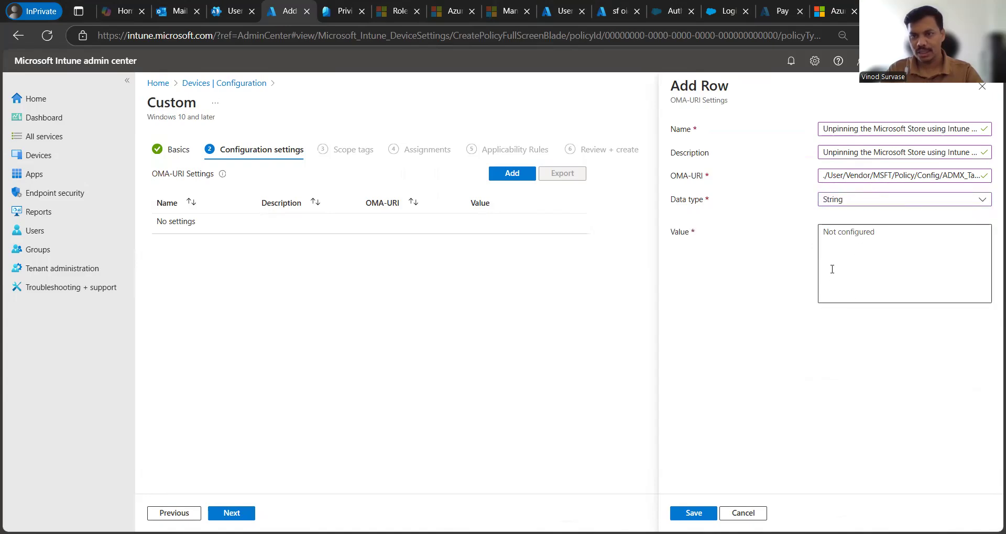
click(847, 201)
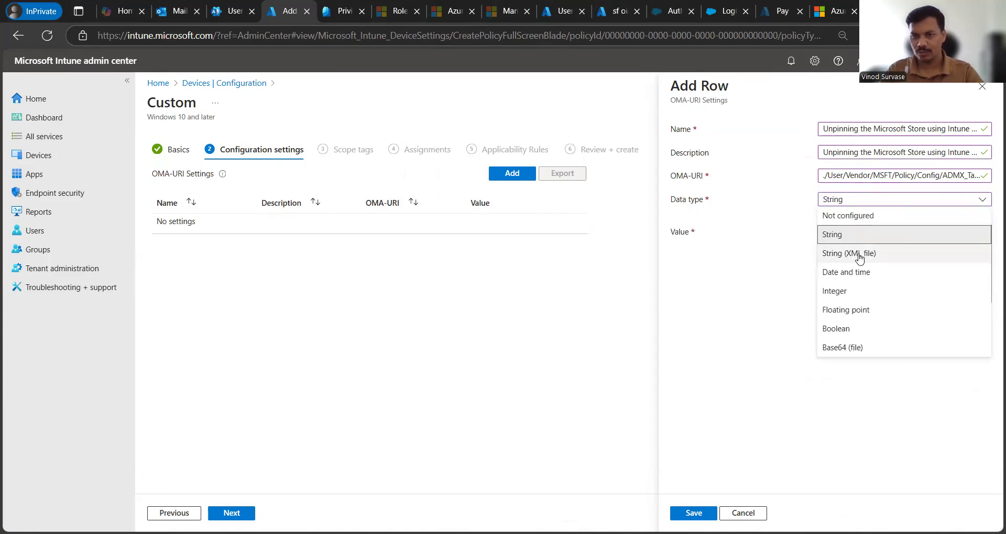
click(856, 296)
click(840, 231)
text(1)
click(829, 277)
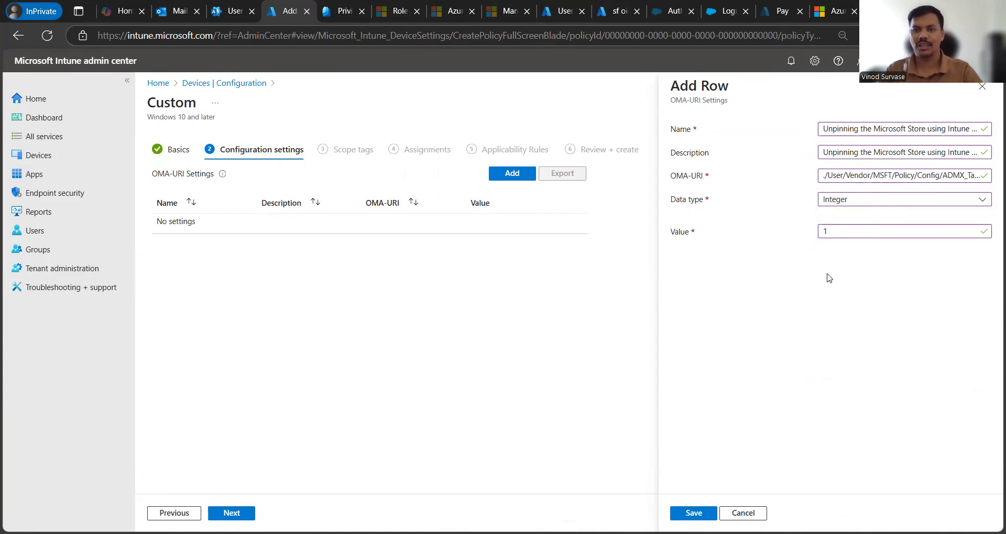
Change the OMA-URI row's integer value to 0.
drag(840, 231, 809, 233)
text(0)
click(804, 306)
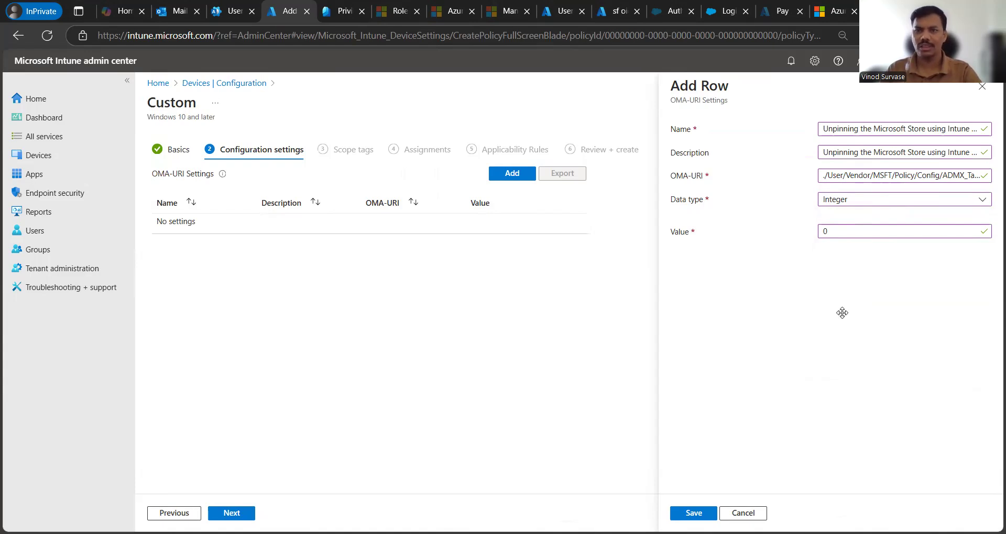
Set the integer value back to 1, then save the OMA-URI row and continue to the scope tags.
double_click(861, 233)
text(1)
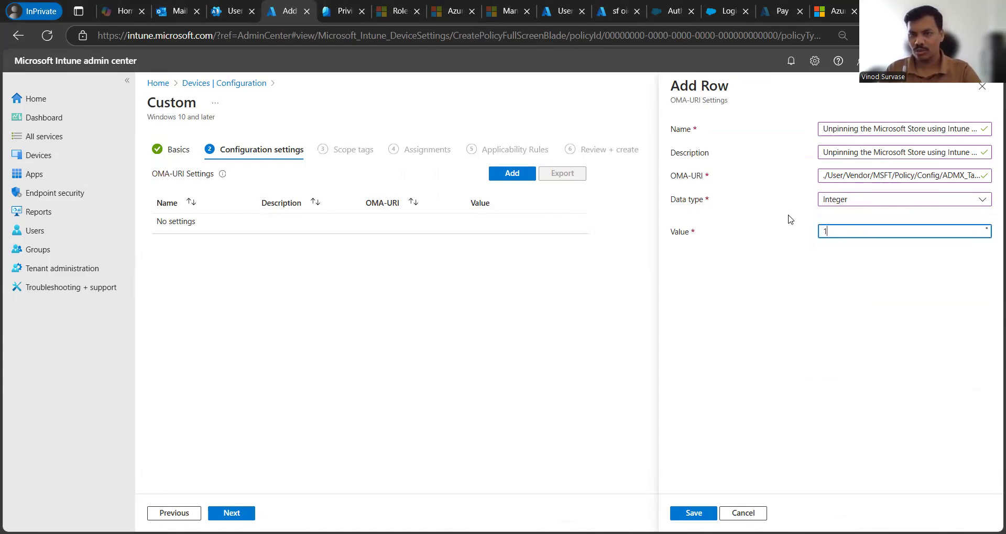
click(787, 346)
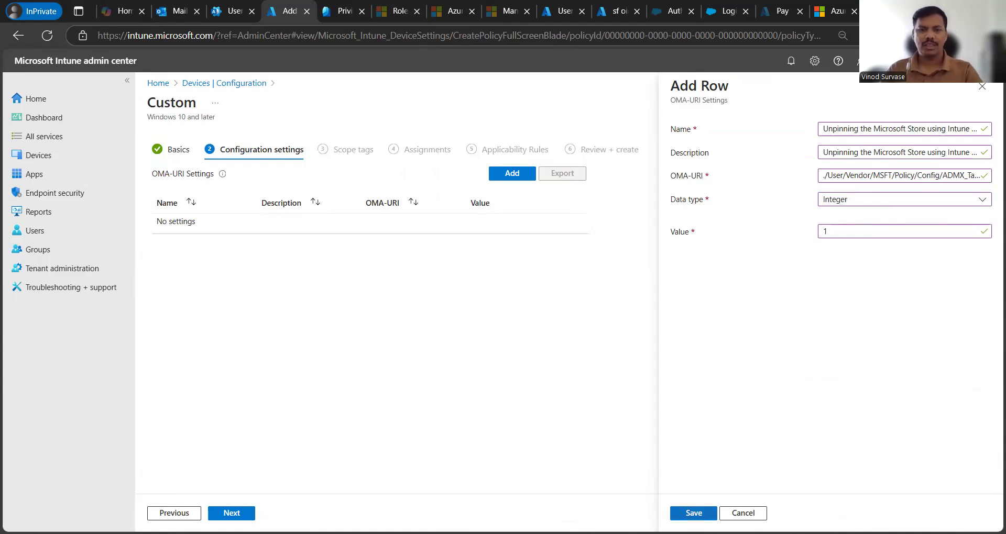
key(Return)
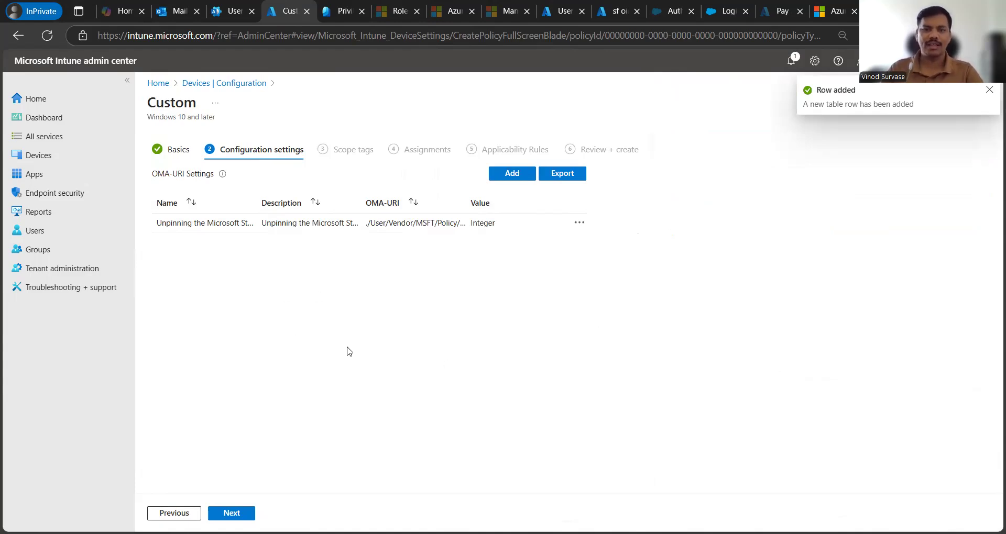
click(248, 513)
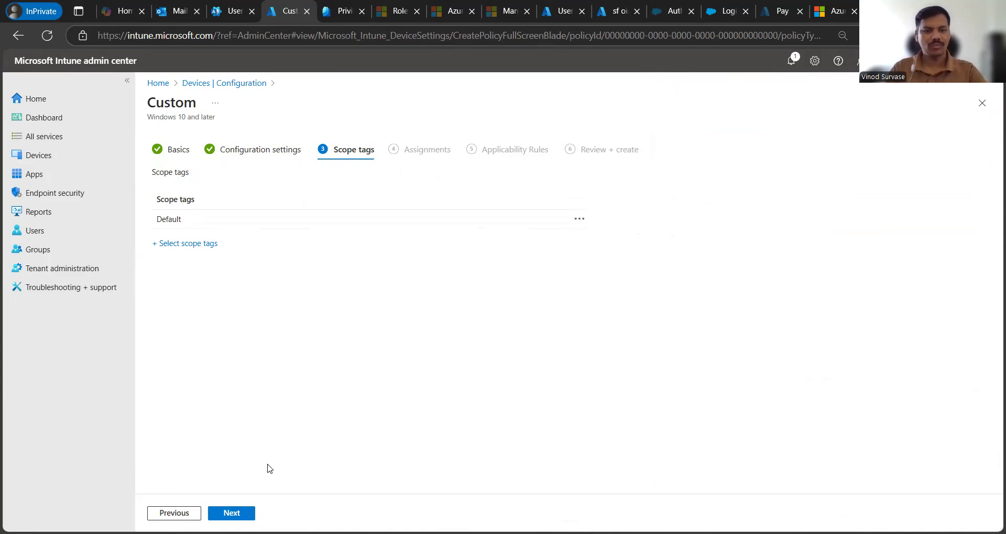
Keep the Default scope tag, leave the assignments without groups and continue to the applicability rules.
click(241, 512)
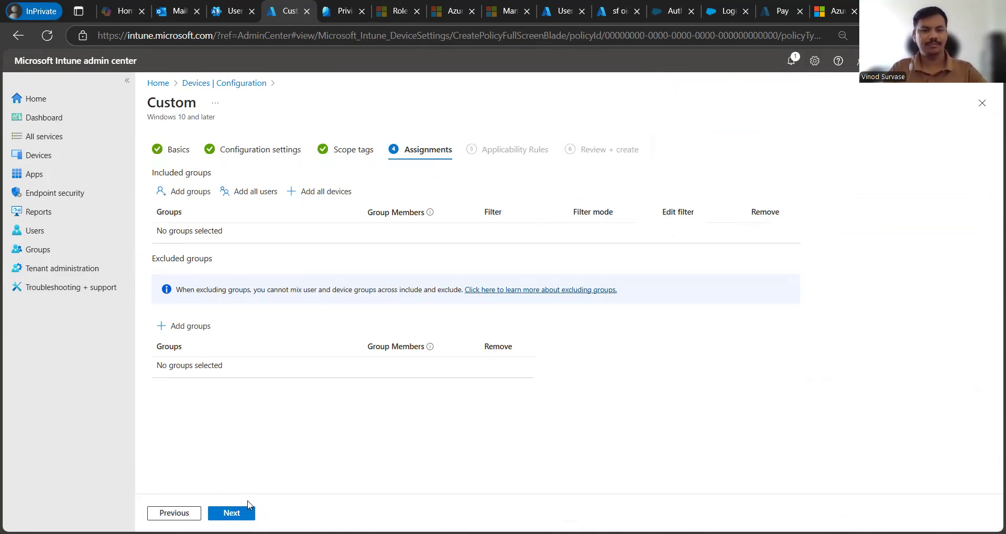
click(231, 514)
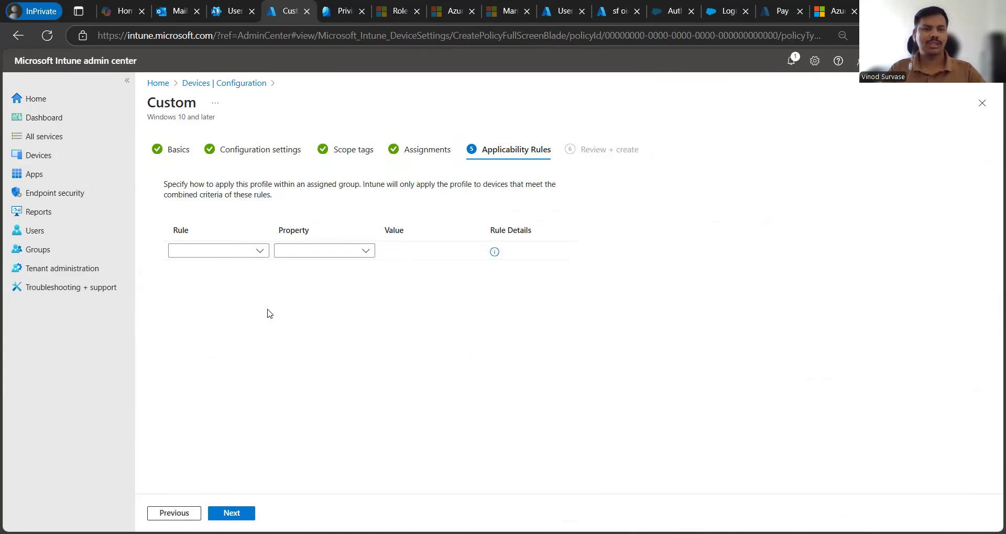
Try an applicability rule "Assign profile if" with the OS version property, and delete the rule.
click(257, 250)
click(216, 273)
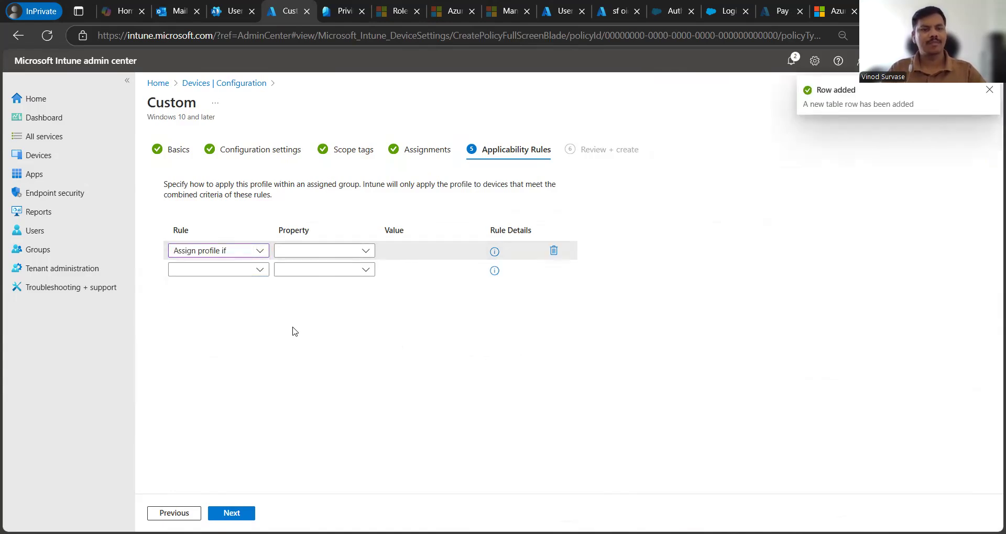
click(309, 252)
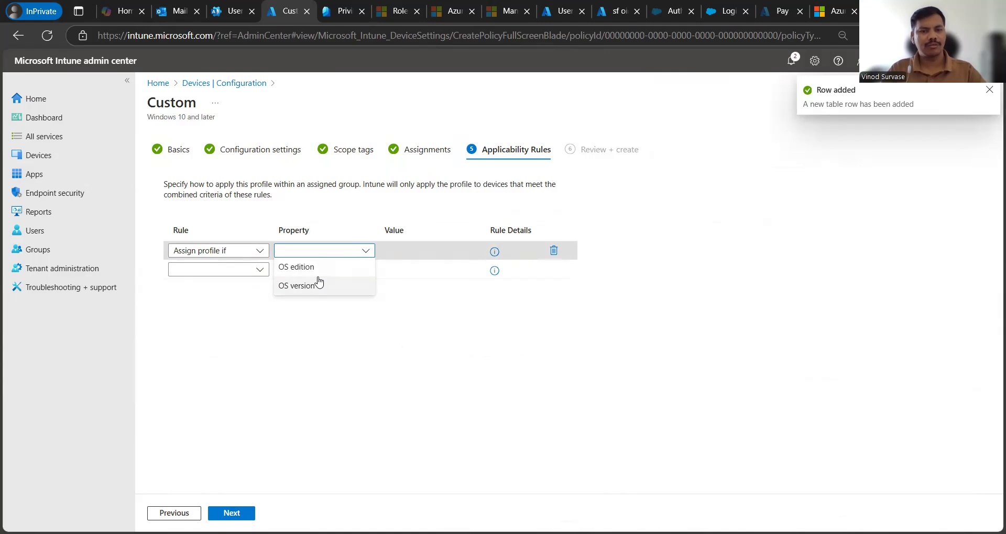
click(331, 288)
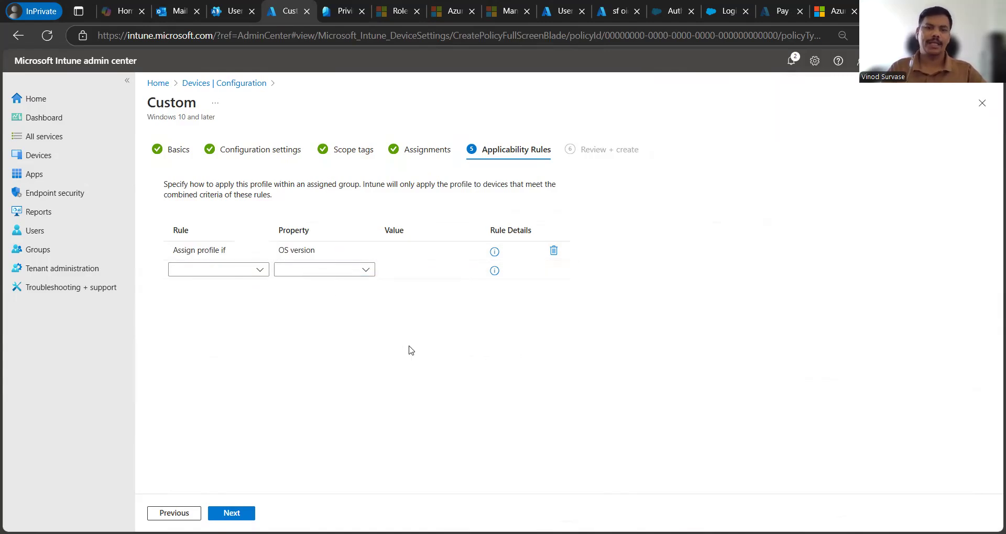
click(554, 251)
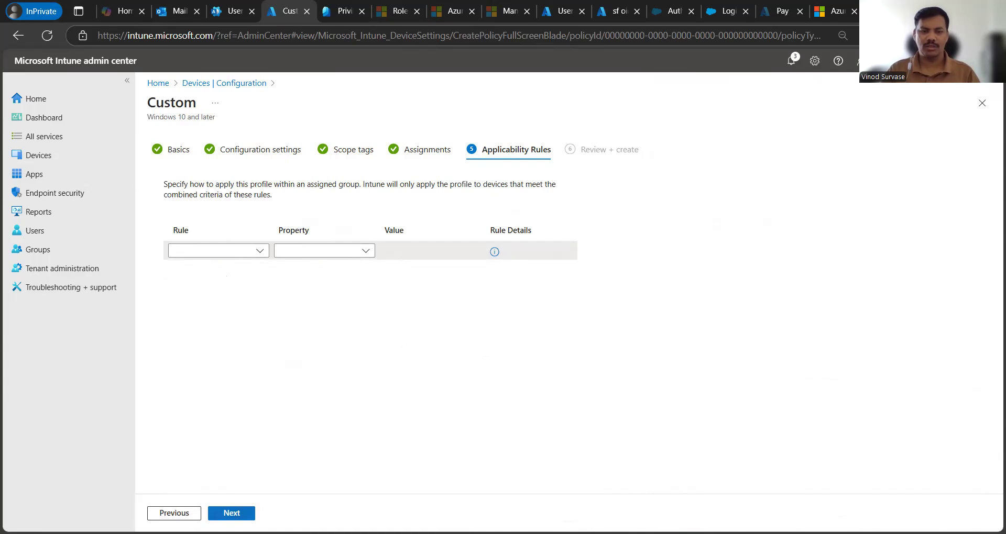
Review the custom profile's summary from basics to applicability rules, and create the profile.
click(238, 516)
scroll(513, 297, down, 5)
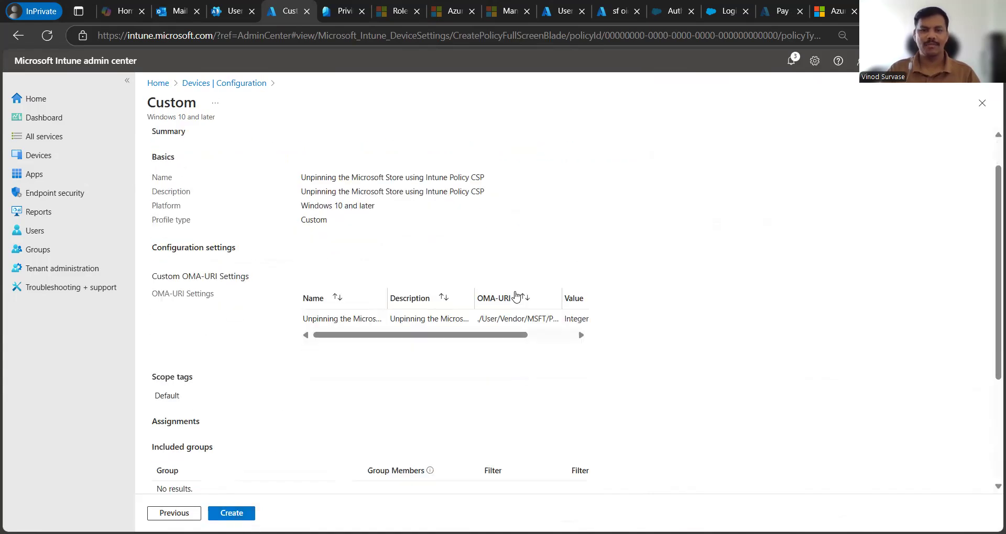
scroll(694, 359, up, 5)
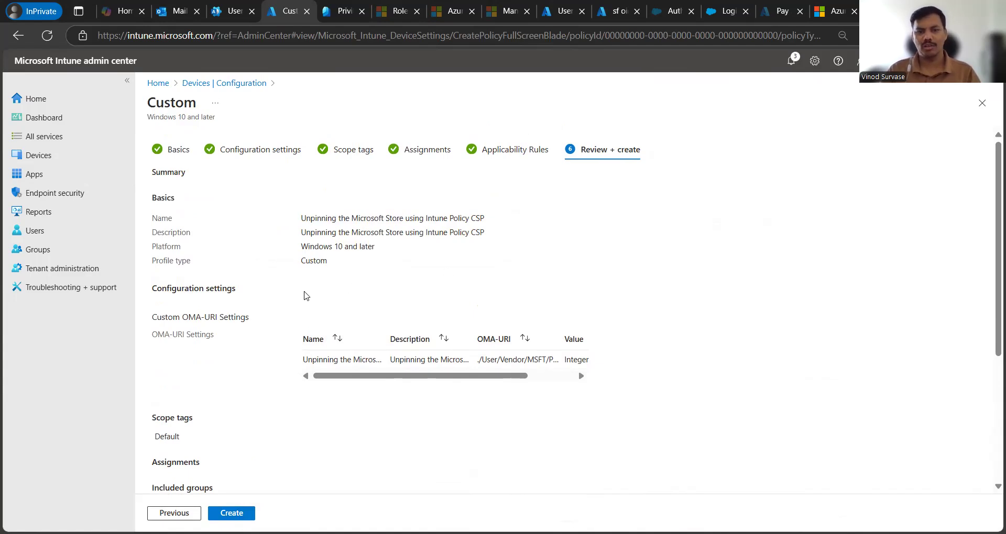
scroll(656, 346, down, 4)
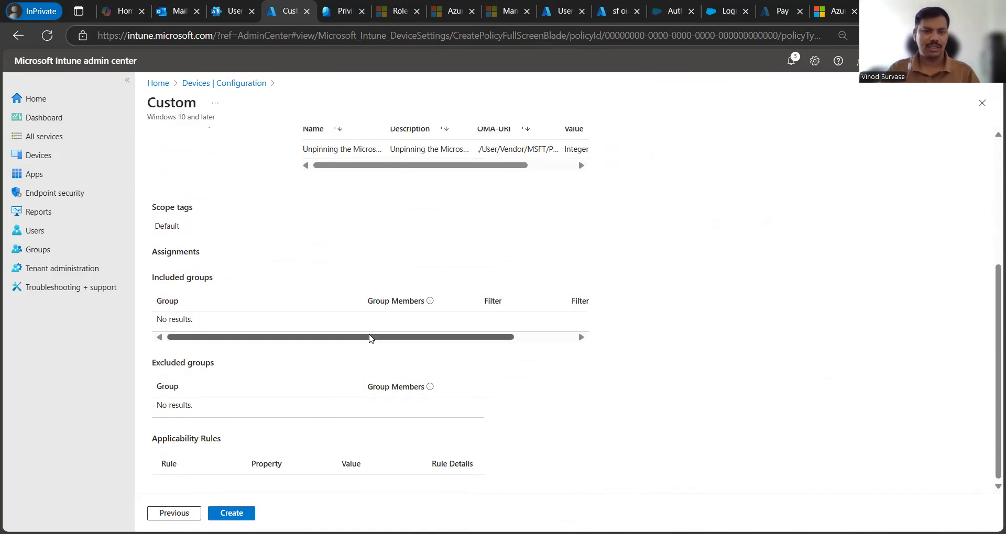
drag(370, 343, 335, 346)
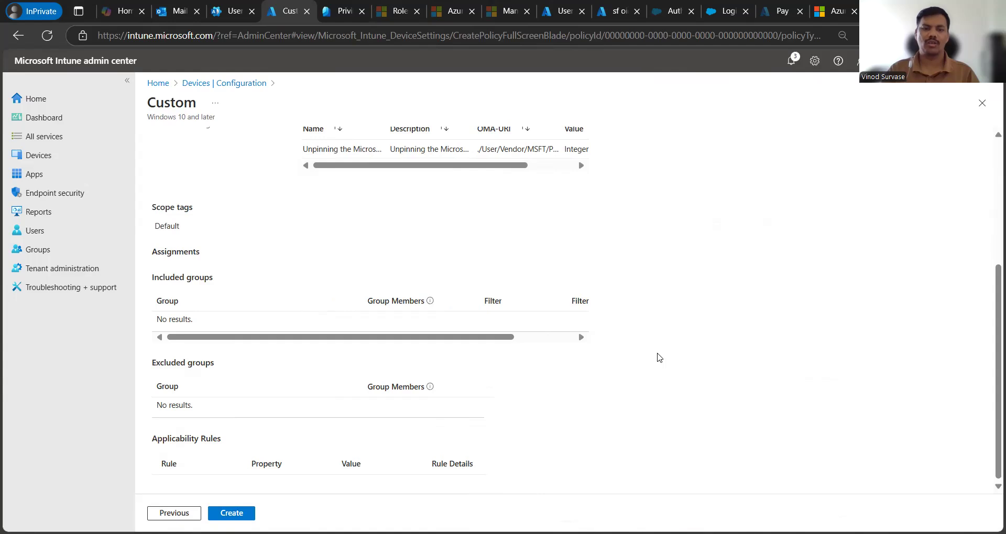
scroll(661, 356, up, 5)
scroll(347, 405, down, 5)
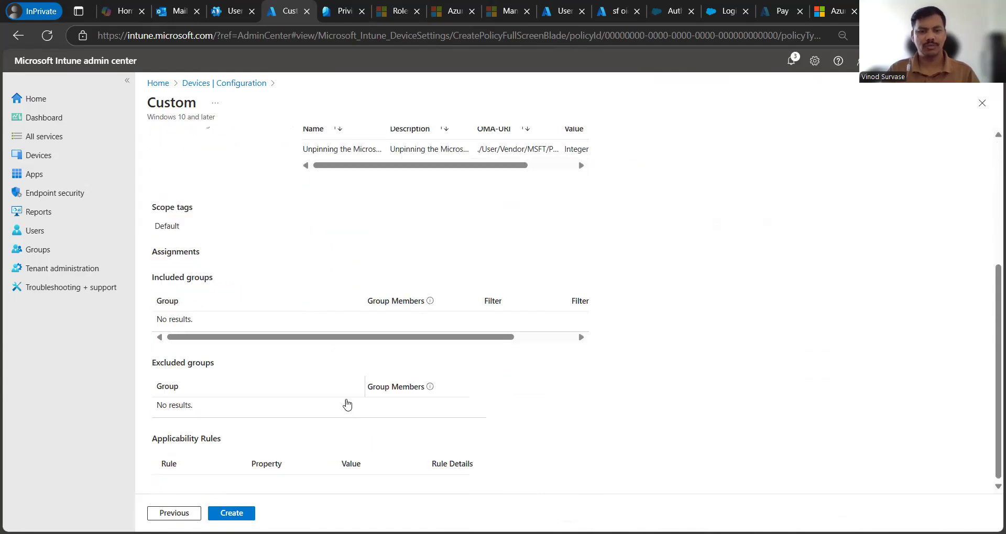
scroll(352, 274, up, 5)
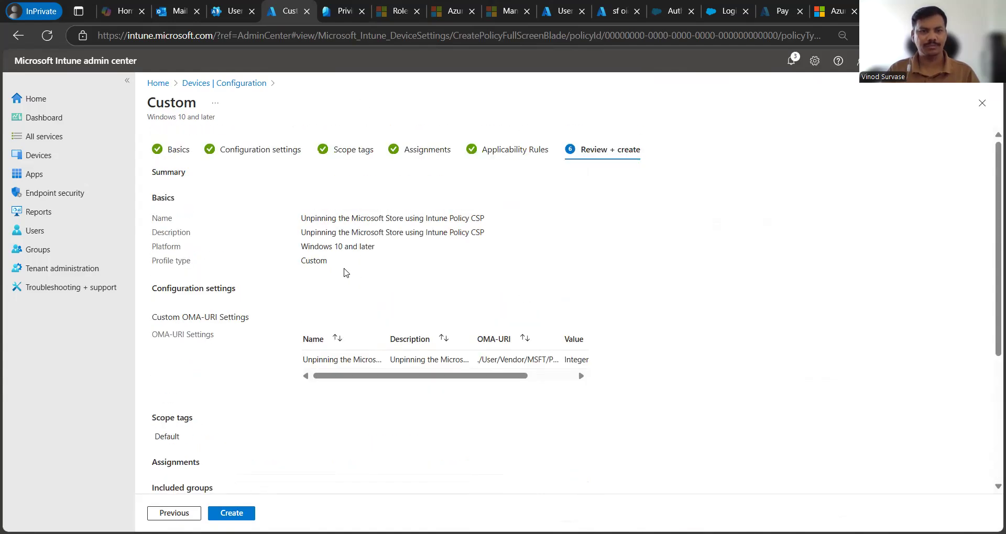
click(233, 512)
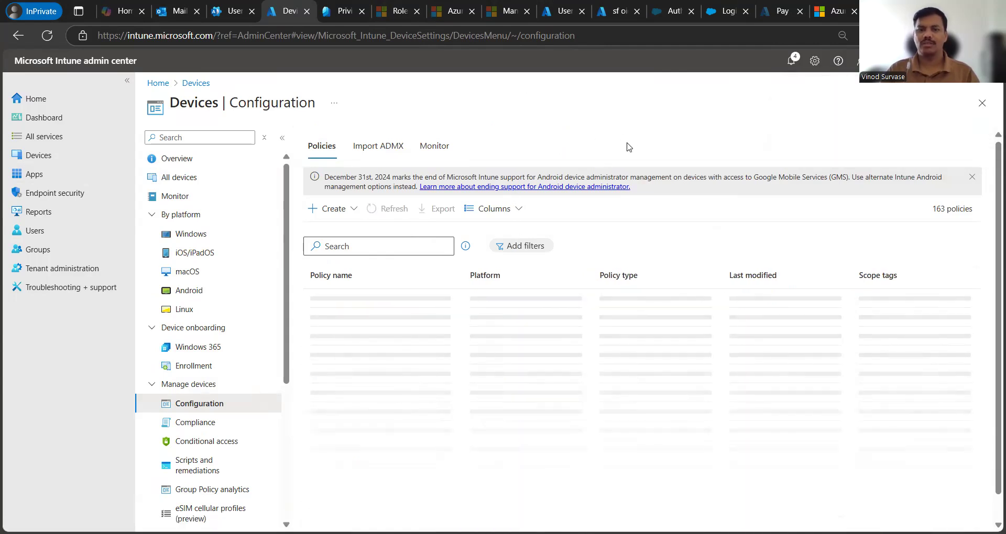
Search the configuration policies for "unpi" to check the unpinning policies and their types, and clear the search.
click(381, 247)
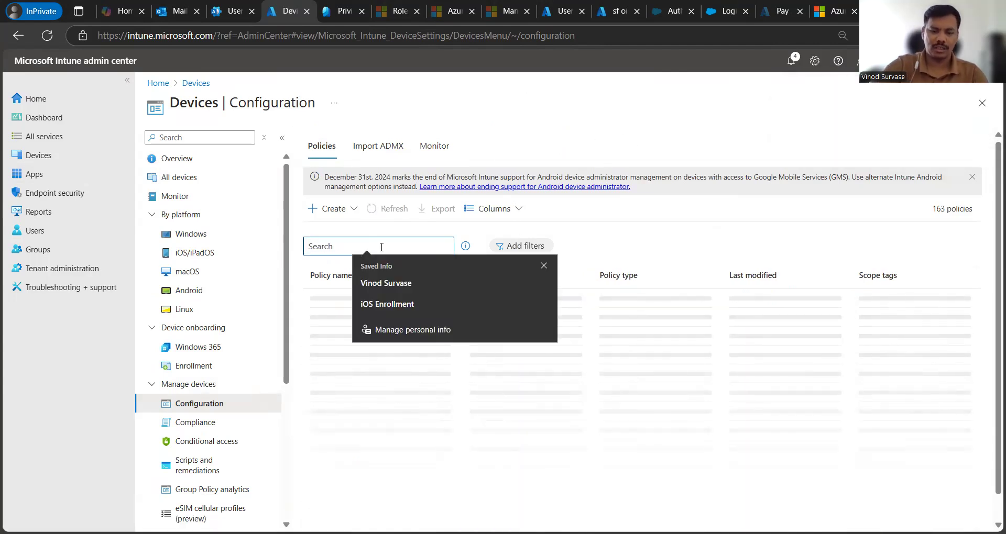
text(unpi)
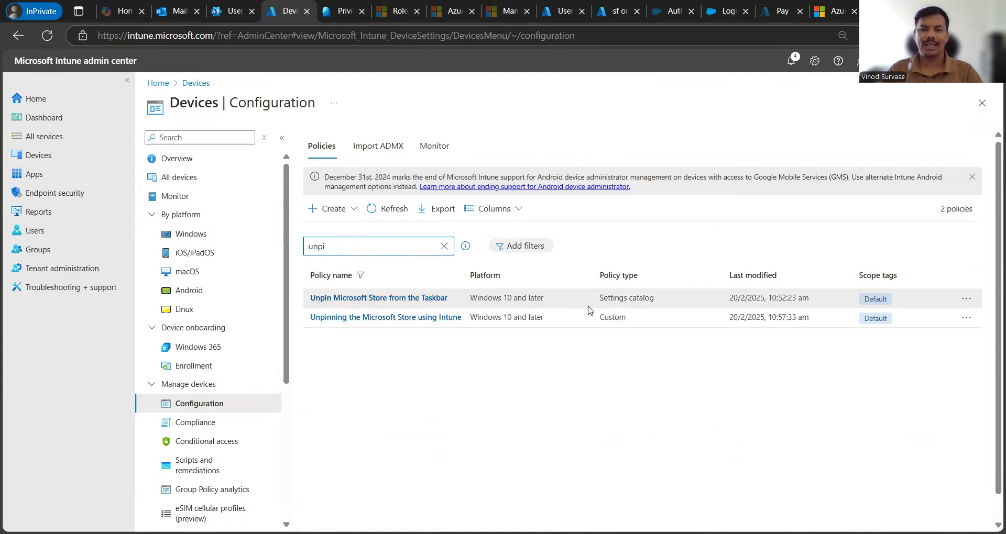
drag(600, 297, 650, 302)
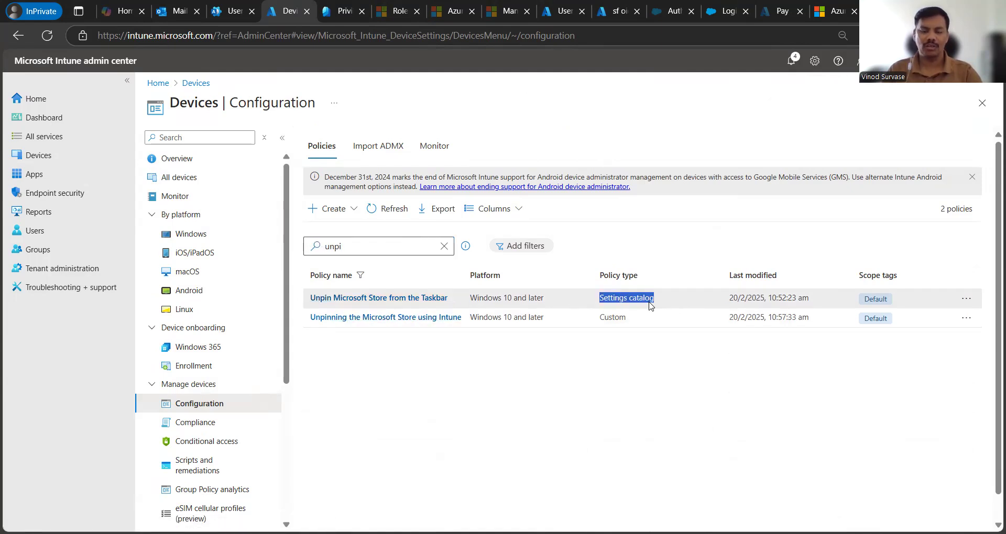
click(536, 381)
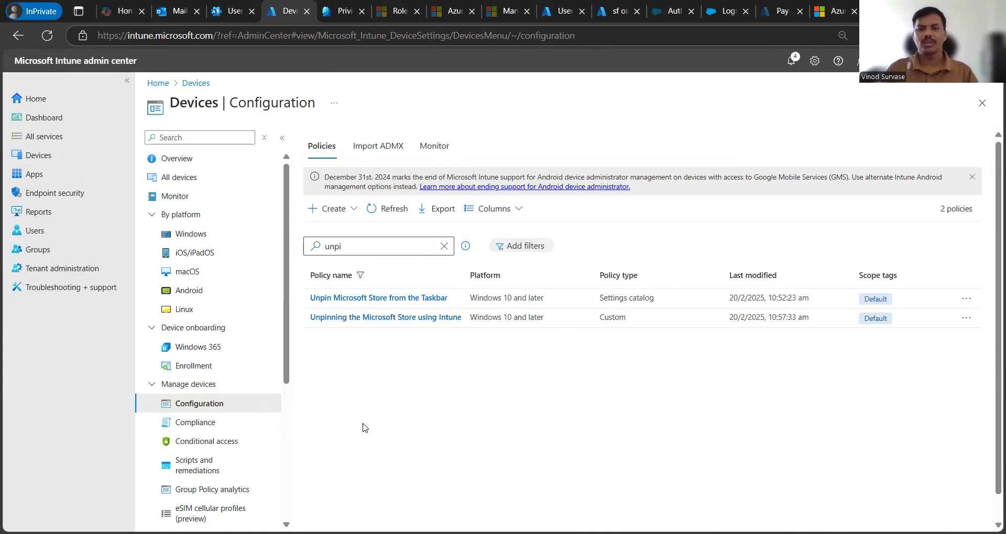
click(437, 251)
click(443, 246)
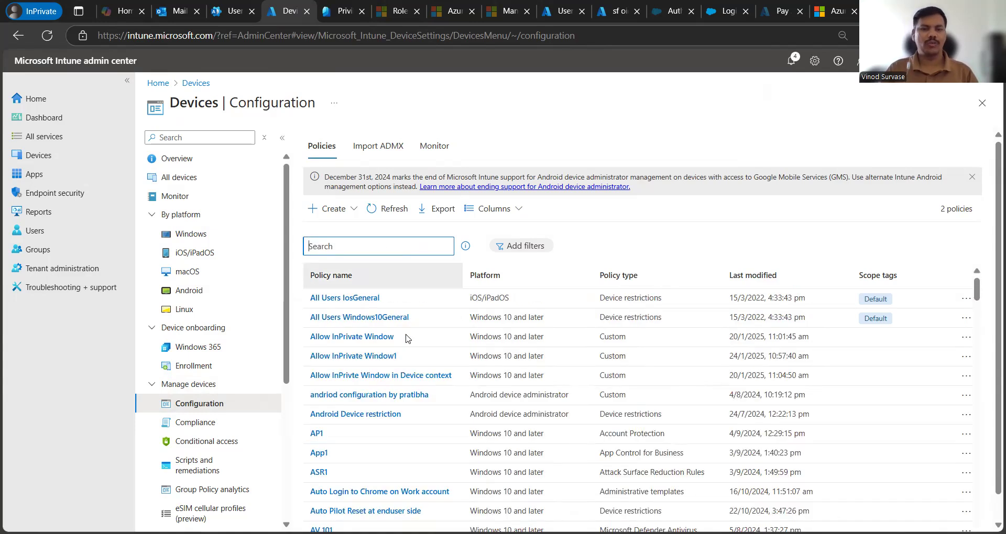